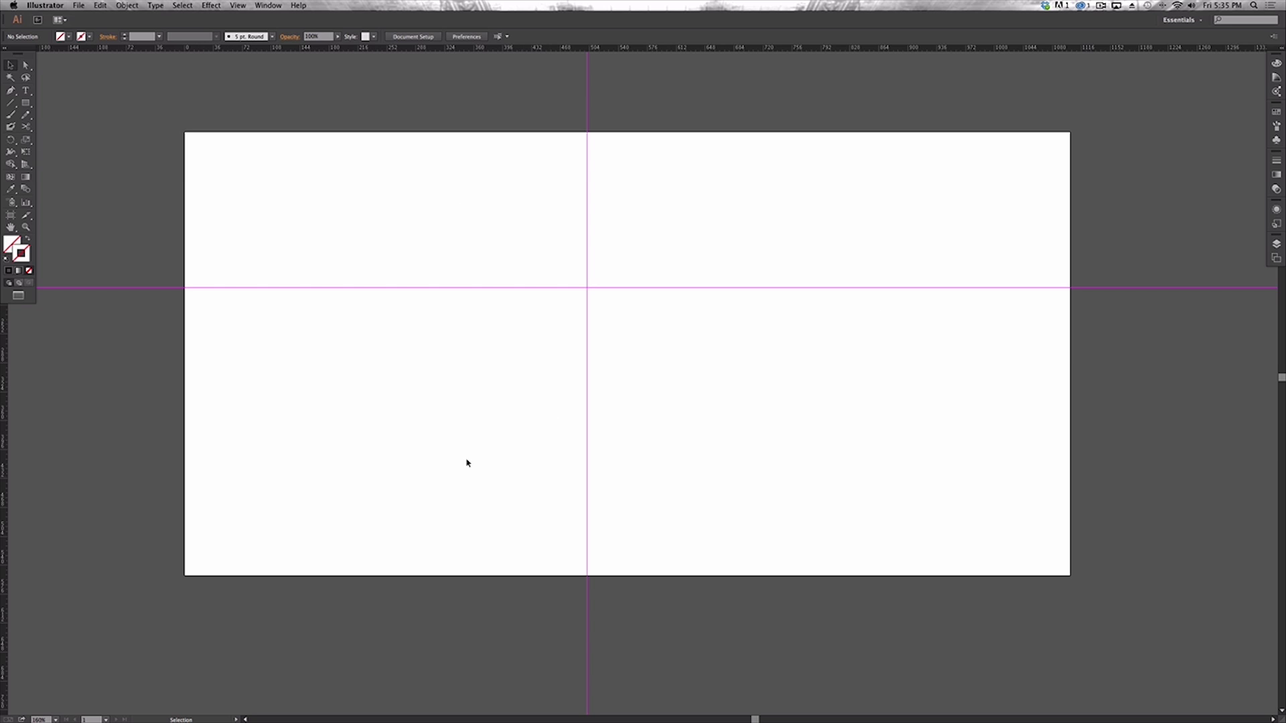
Step: Move the horizontal guide lower on the artboard and delete both the horizontal and vertical guides
drag(637, 288, 637, 383)
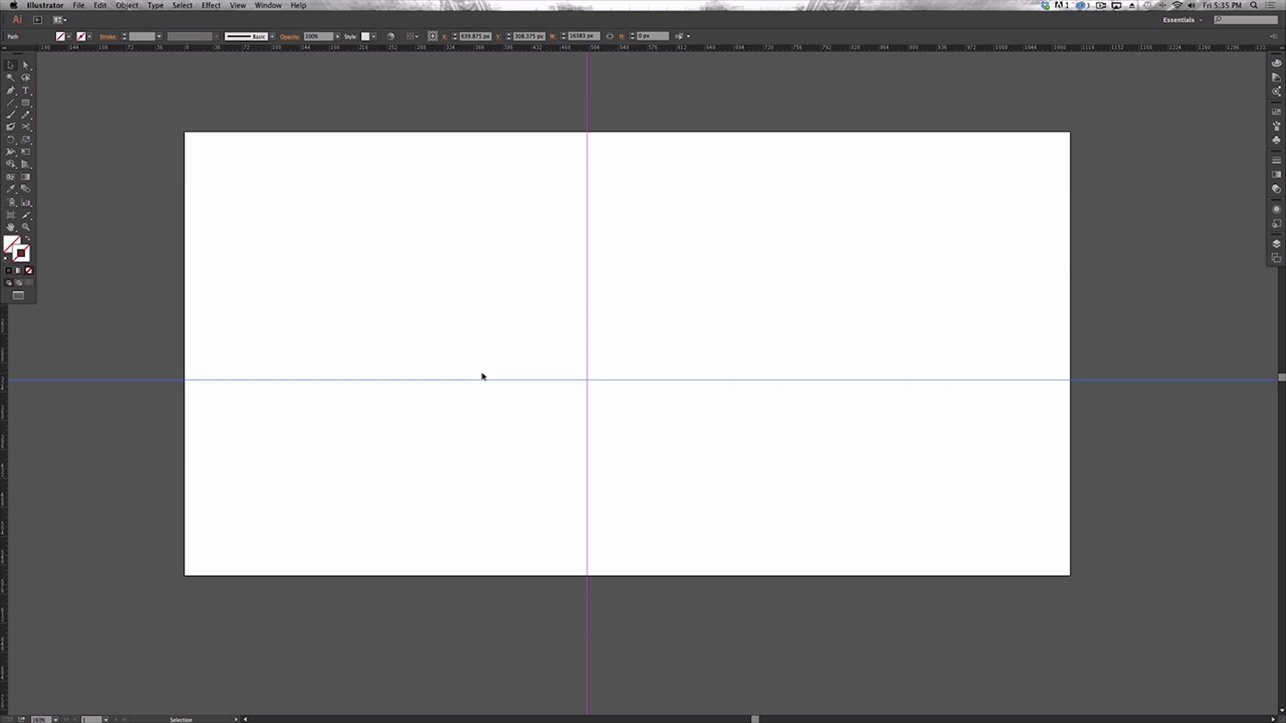
click(497, 335)
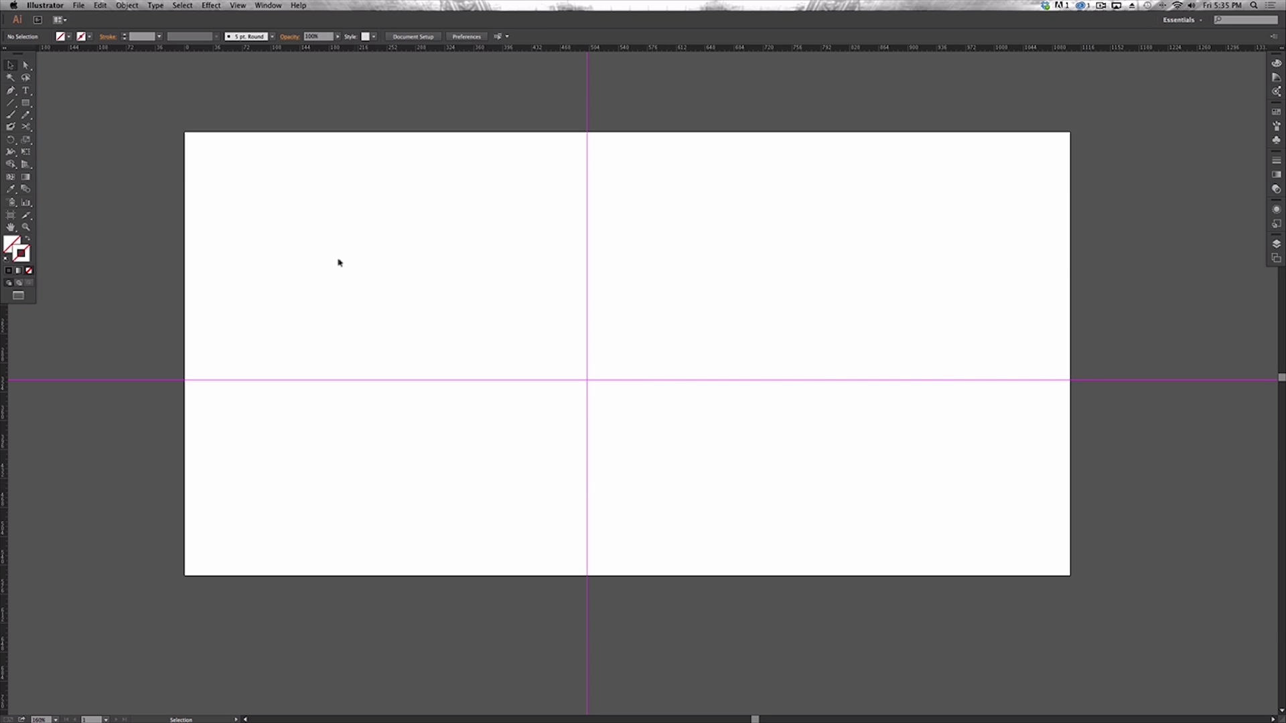
drag(479, 275, 704, 450)
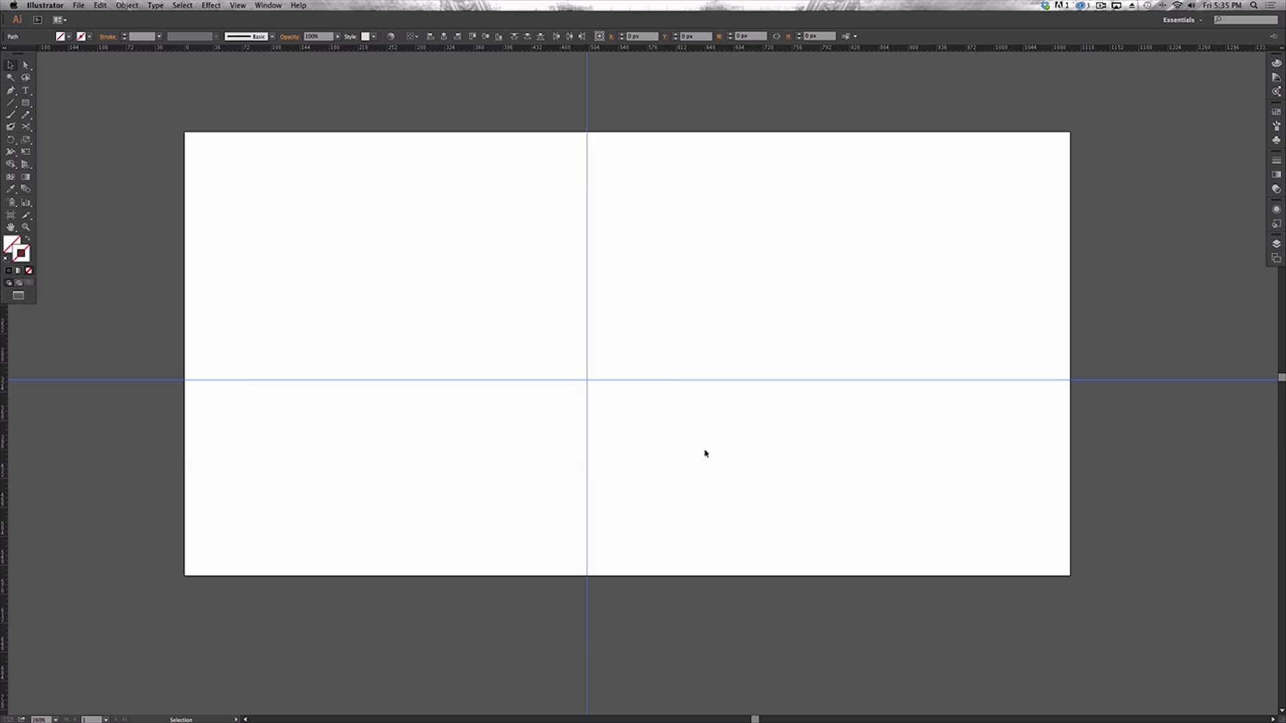
key(Delete)
Step: Draw a circle about 236 px across, slightly left of the artboard's centre, and deselect it
key(l)
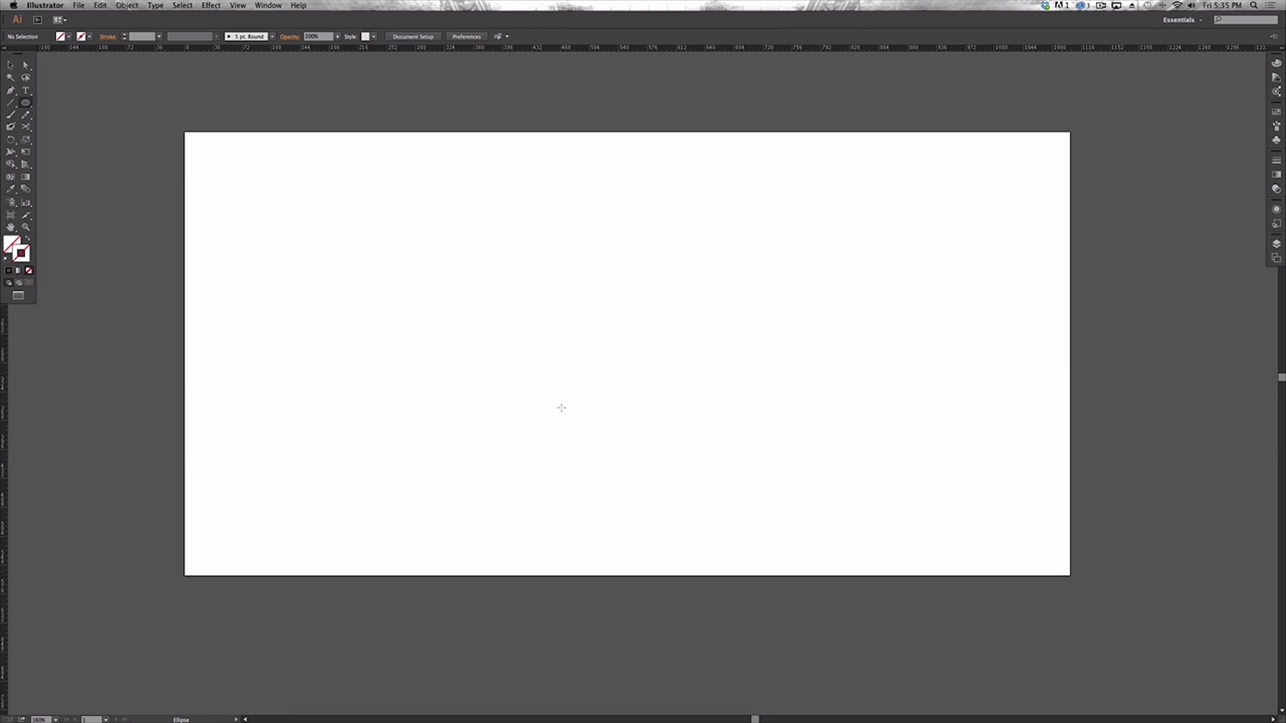
drag(466, 237, 646, 386)
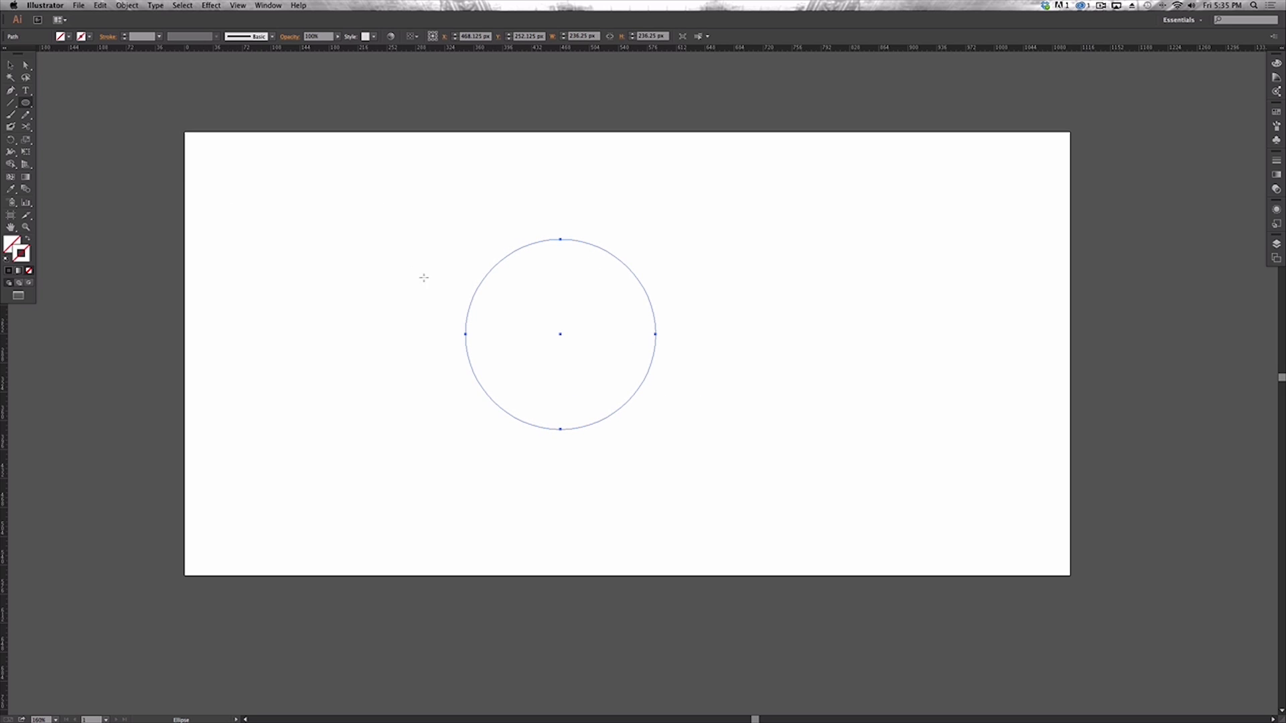
key(a)
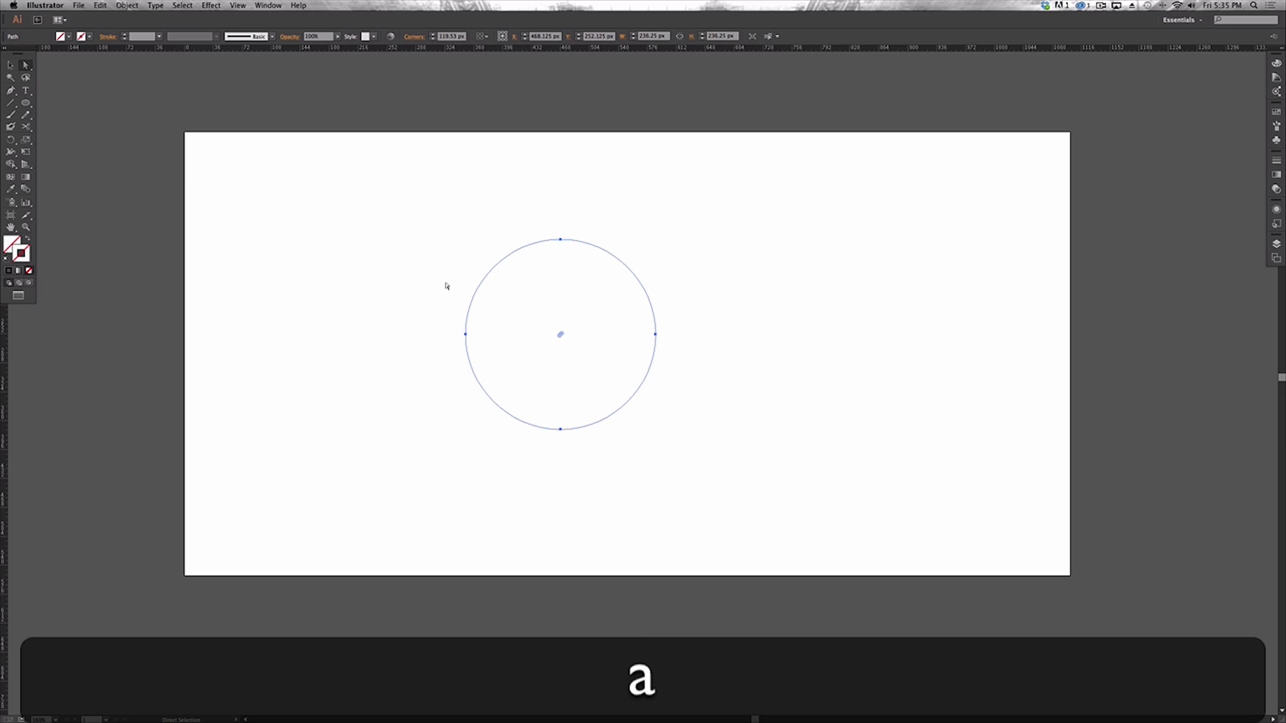
key(v)
click(539, 373)
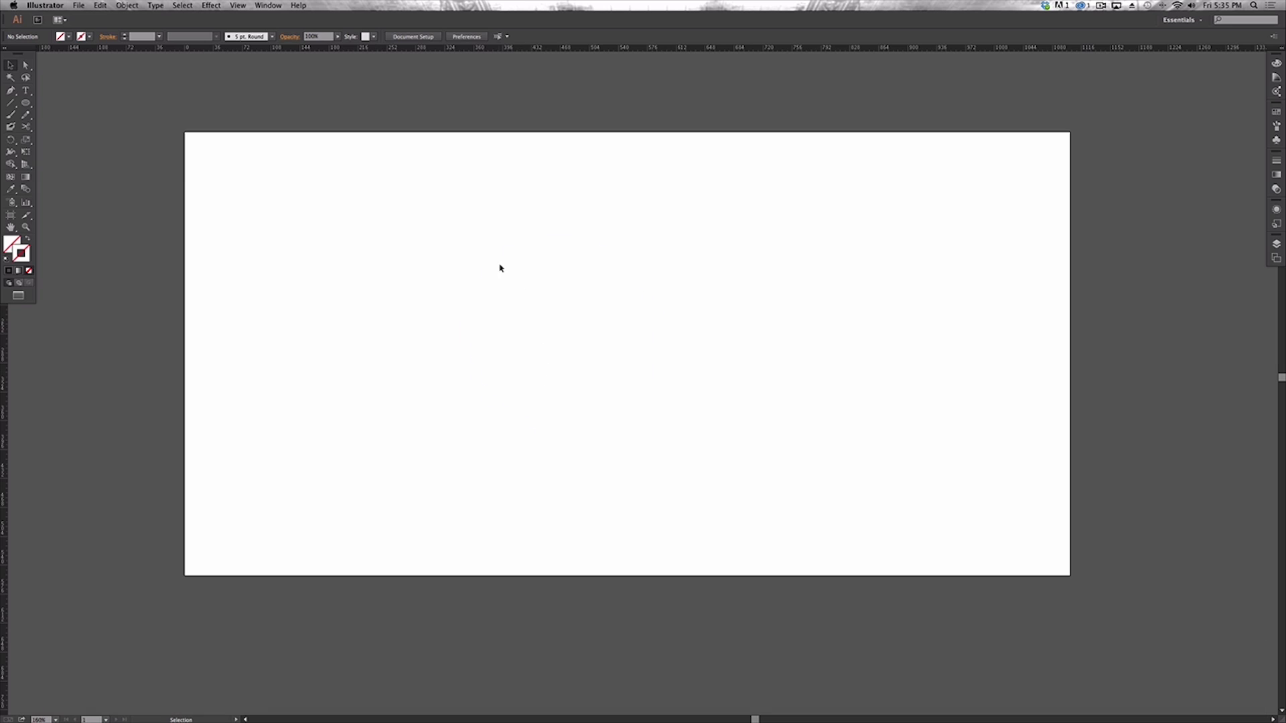
Step: Give the circle a black stroke
drag(500, 267, 472, 249)
click(89, 36)
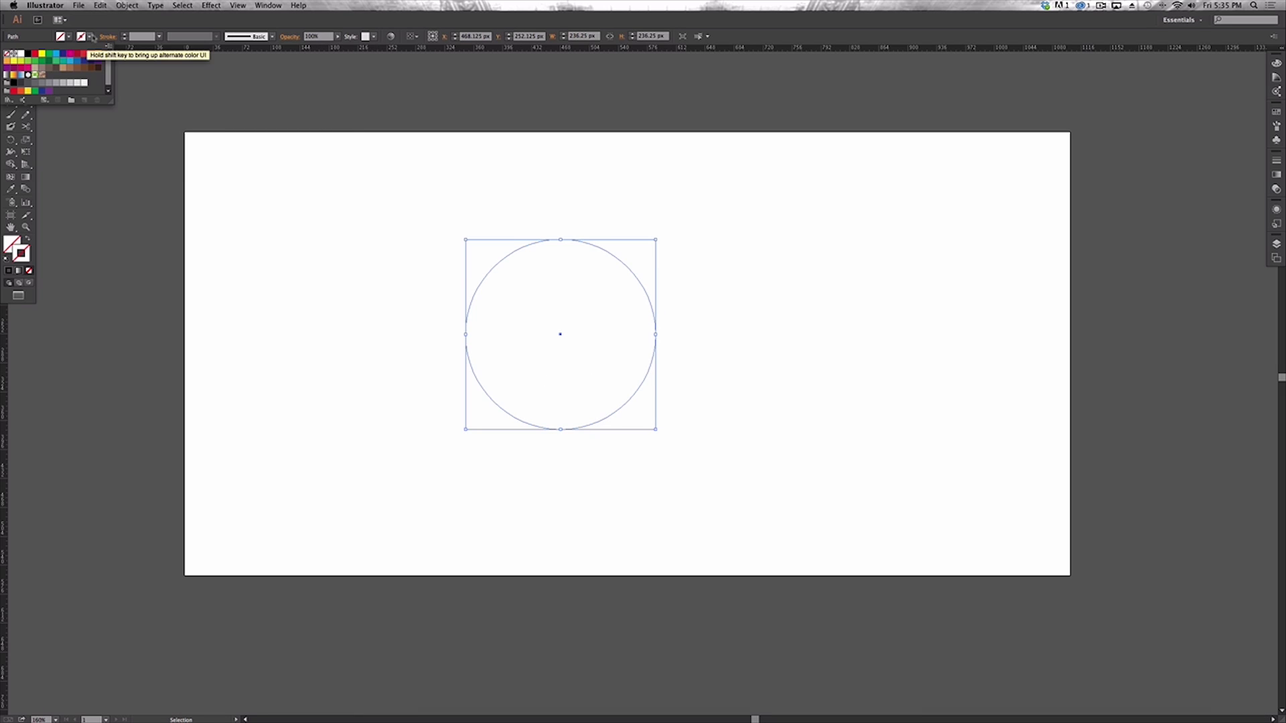
click(28, 53)
click(375, 293)
click(428, 303)
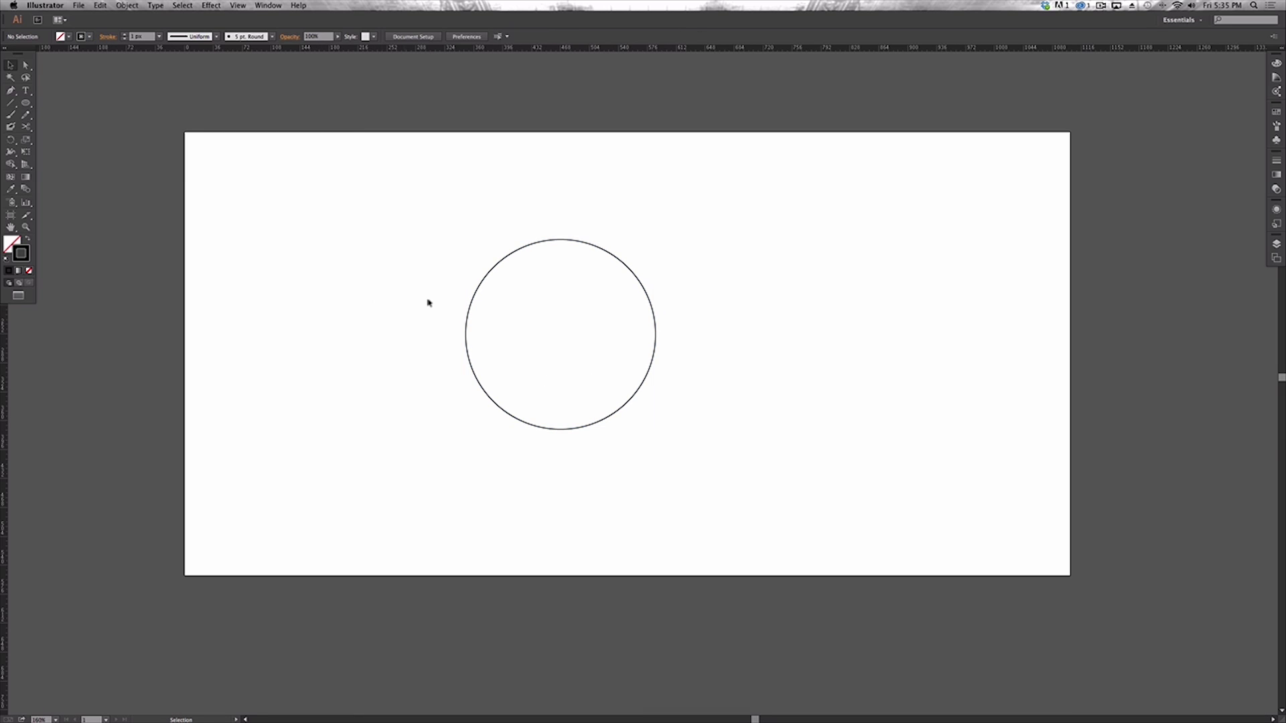
Step: Duplicate the circle twice, with one copy half overlapping it on its left and the other overlapping its lower right
click(642, 287)
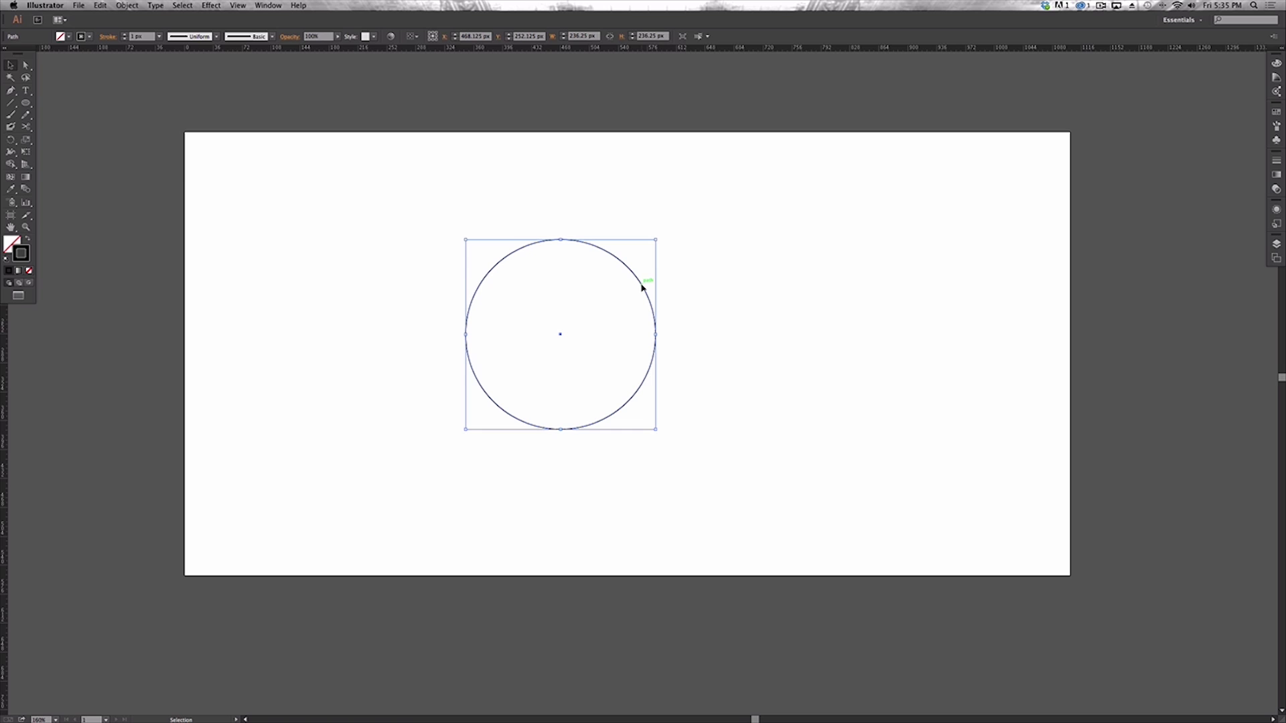
drag(641, 287, 548, 280)
click(683, 241)
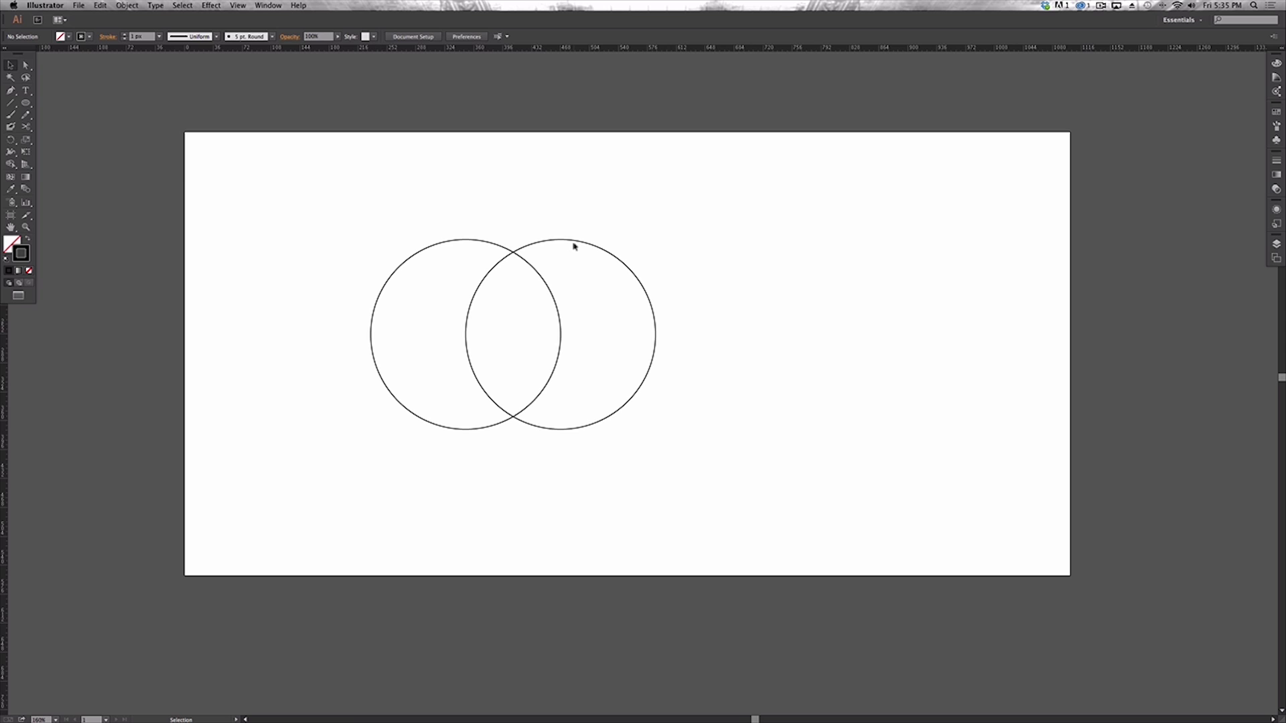
click(574, 246)
drag(600, 252, 614, 351)
click(816, 333)
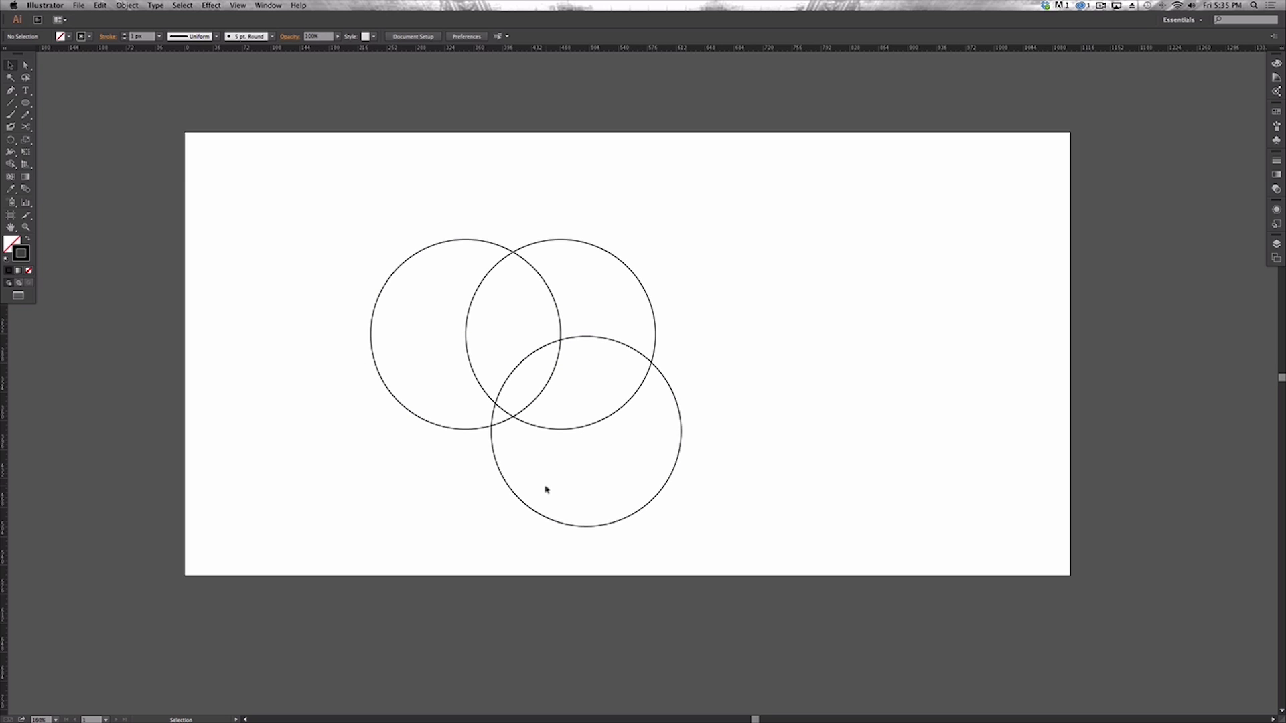
Step: Move all three circles together right and slightly up, closer to the artboard's centre
drag(338, 225, 864, 540)
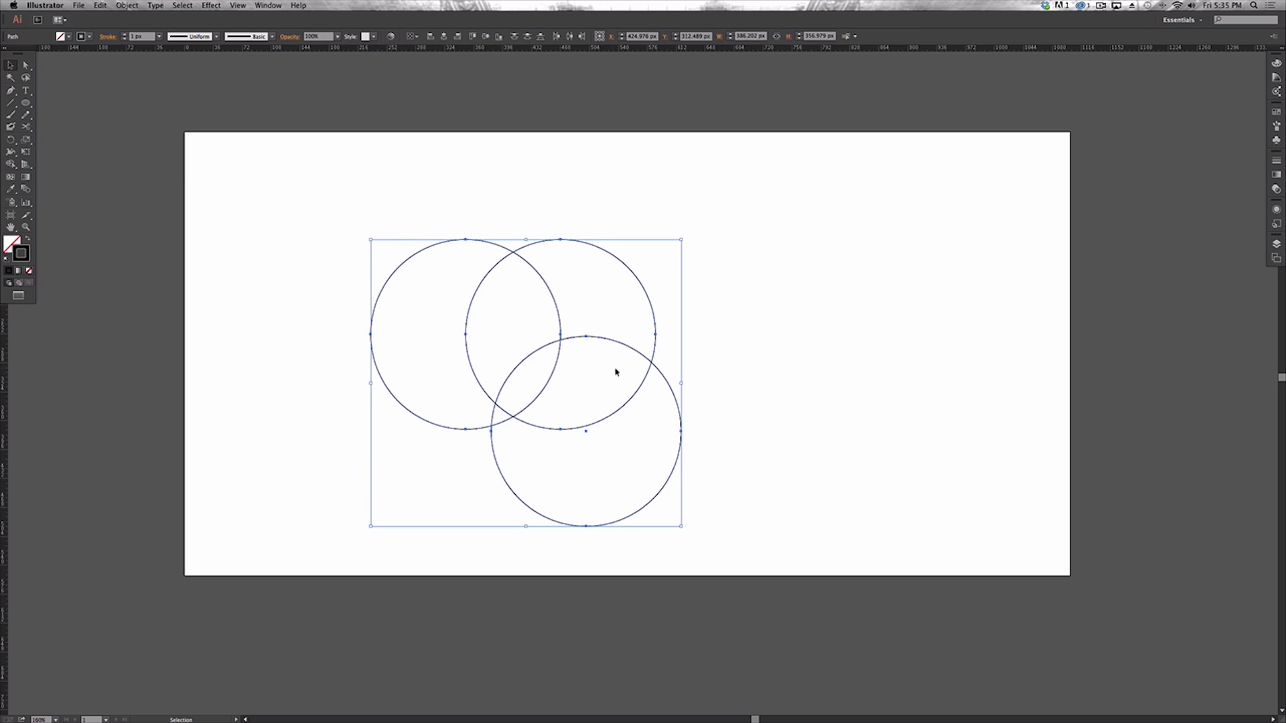
drag(641, 356, 697, 344)
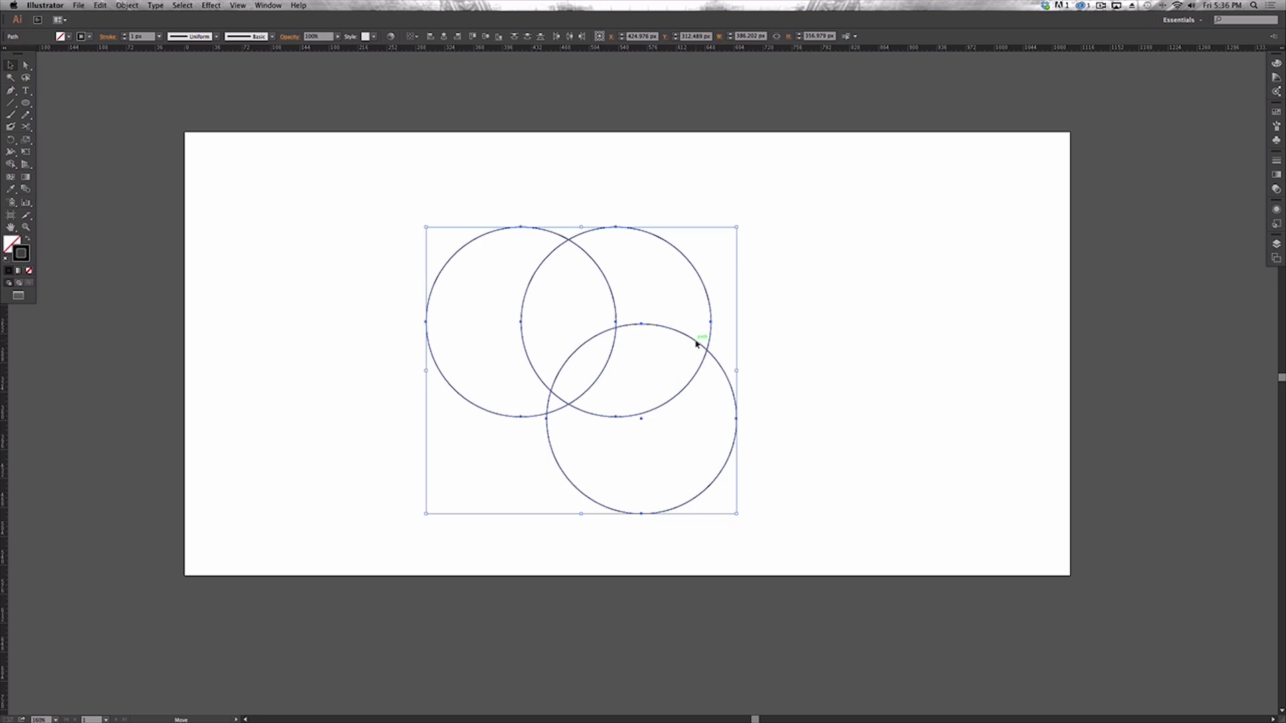
click(880, 355)
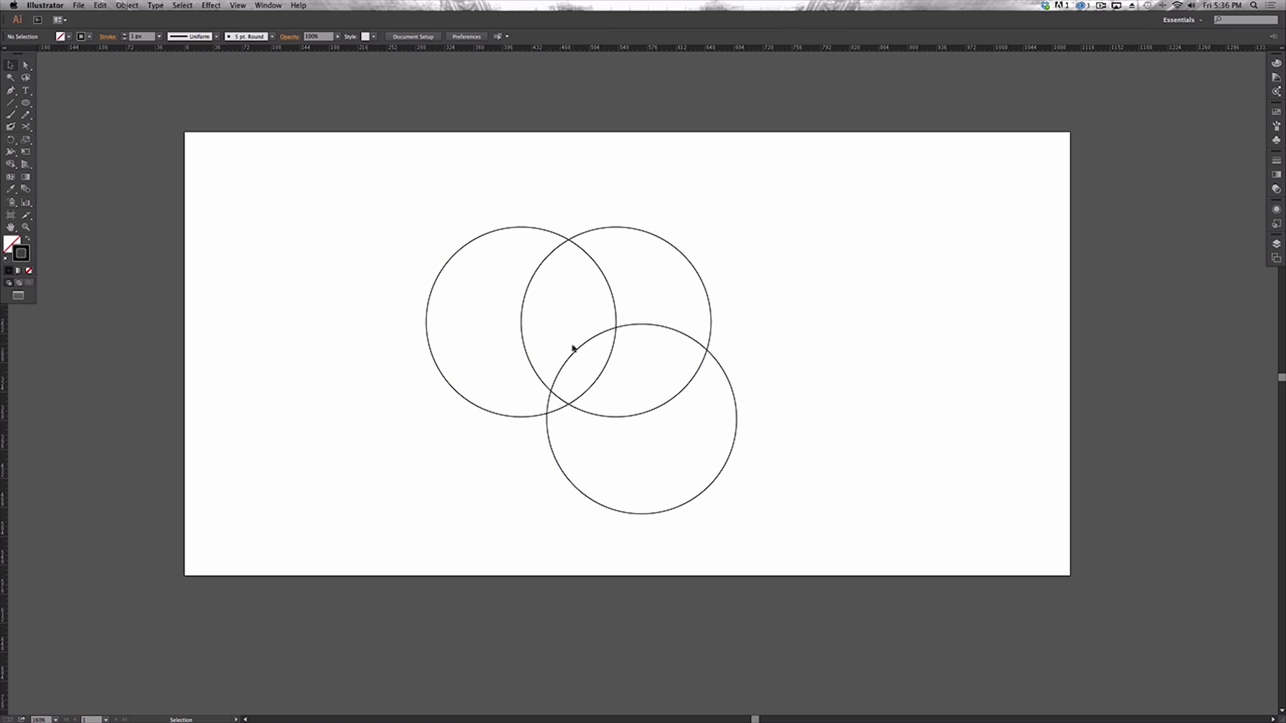
Step: Try stretching the upper-right circle into a wider and taller ellipse, and undo the changes
click(523, 345)
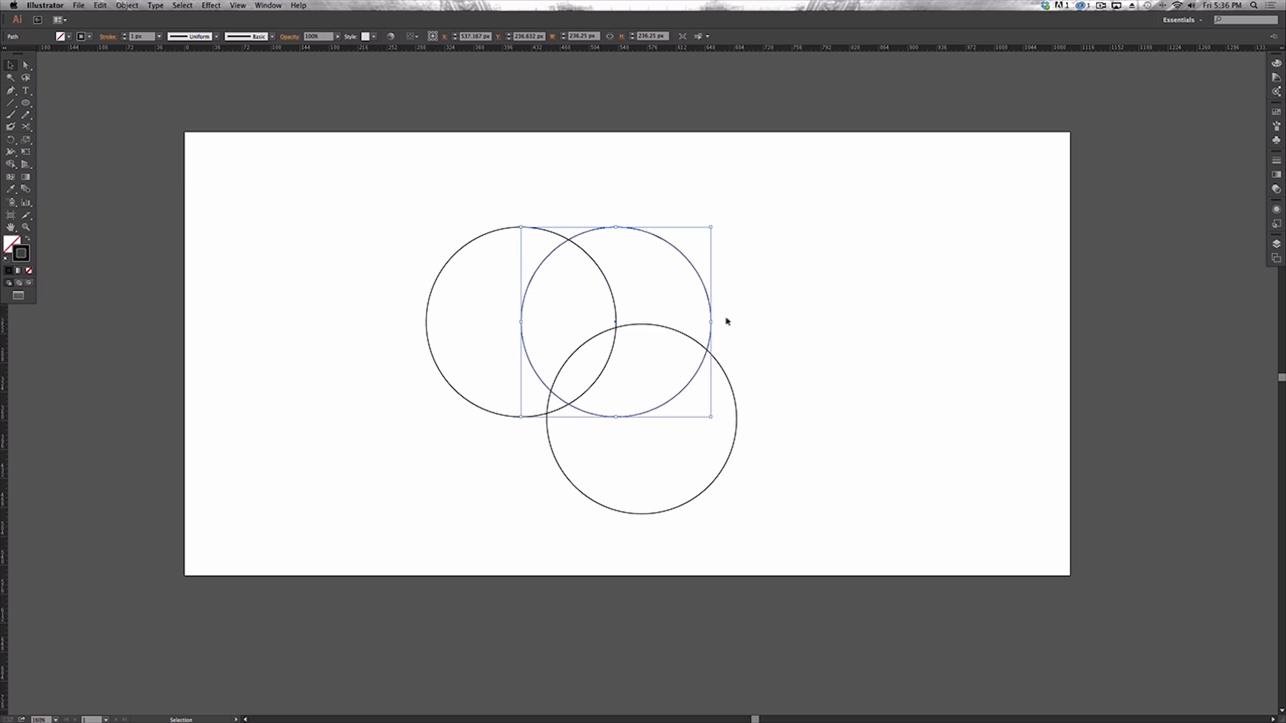
drag(711, 321, 792, 322)
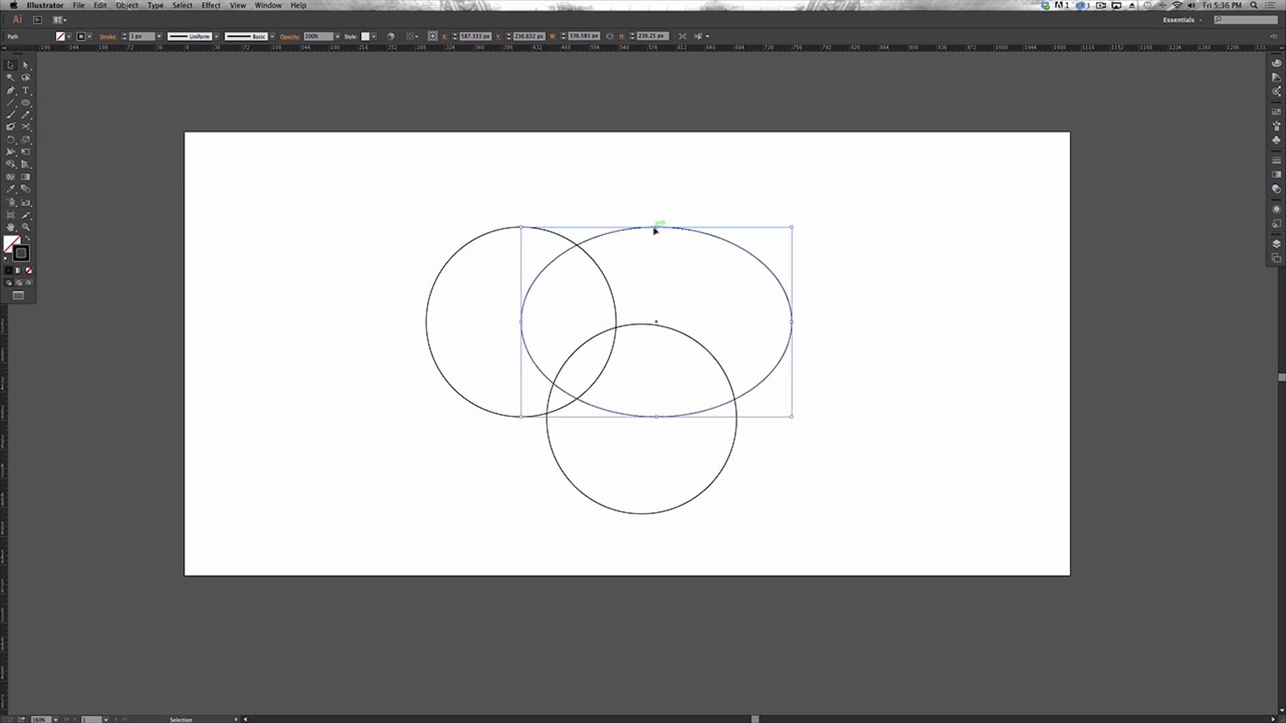
drag(655, 231, 668, 201)
key(super+z)
key(super+z)
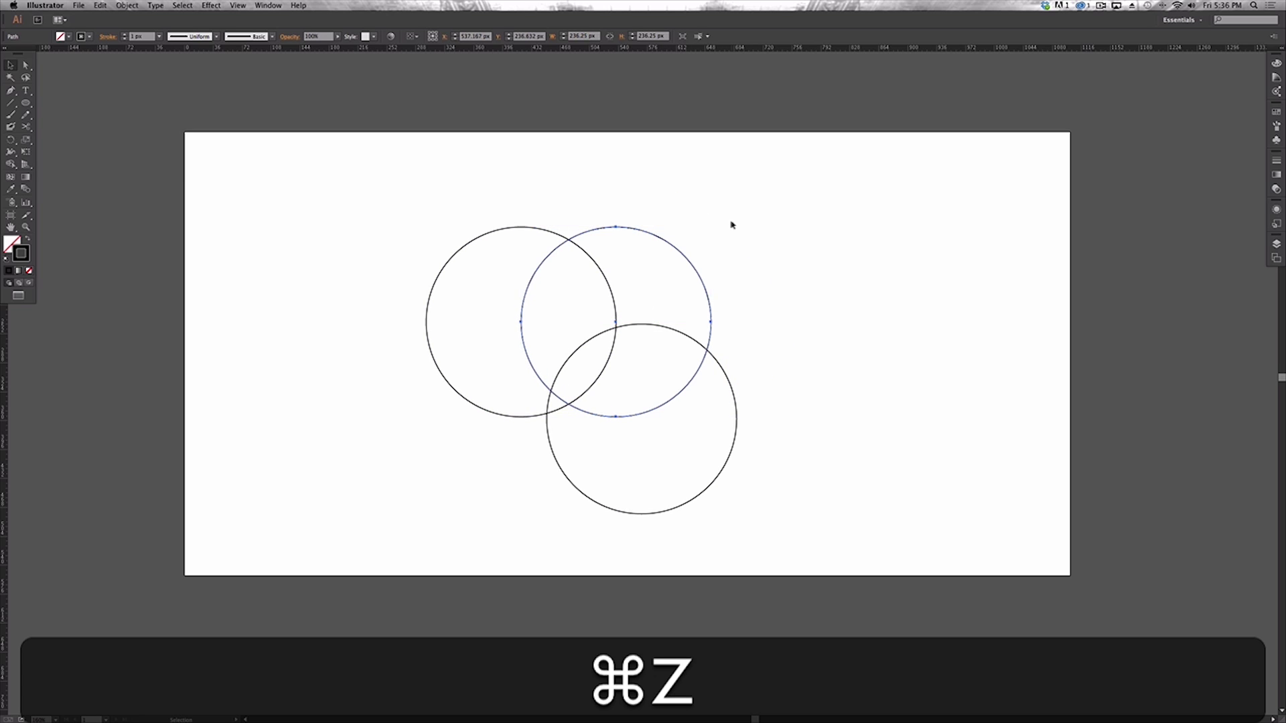
click(731, 224)
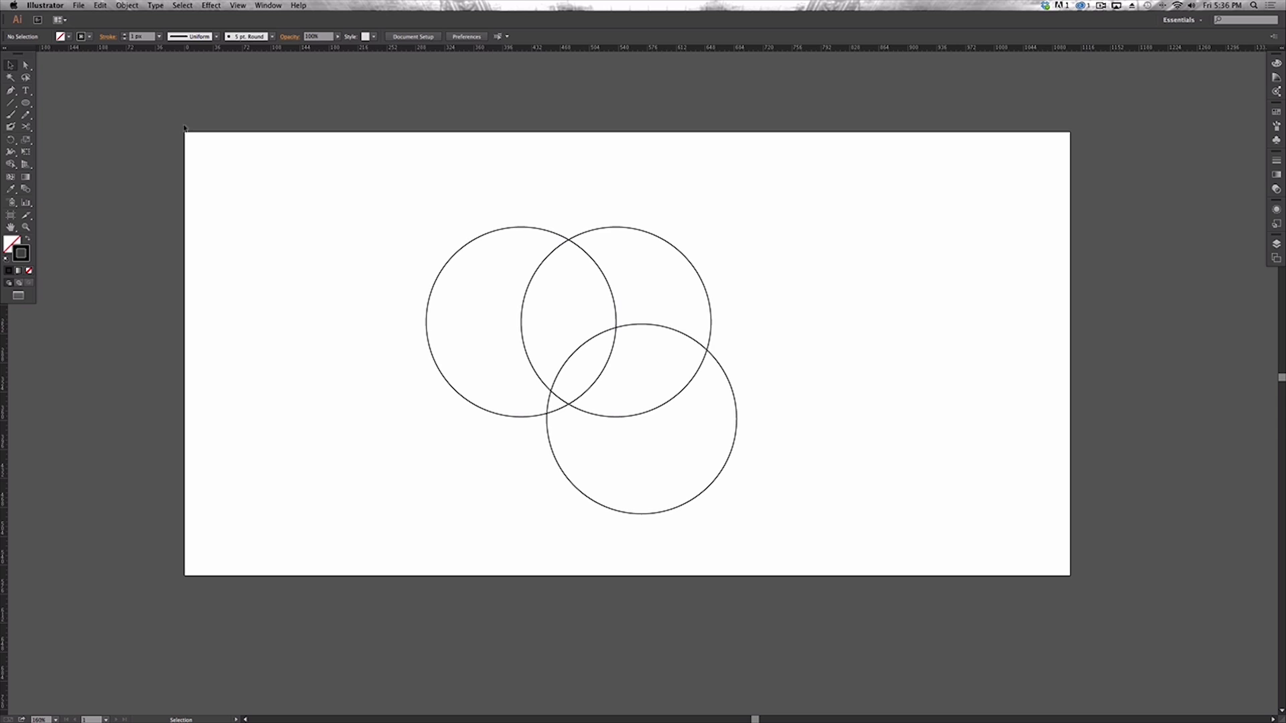
Step: Try tracing the upper-right circle with curved Pen tool segments starting at the circles' lower intersection, and undo the path
key(p)
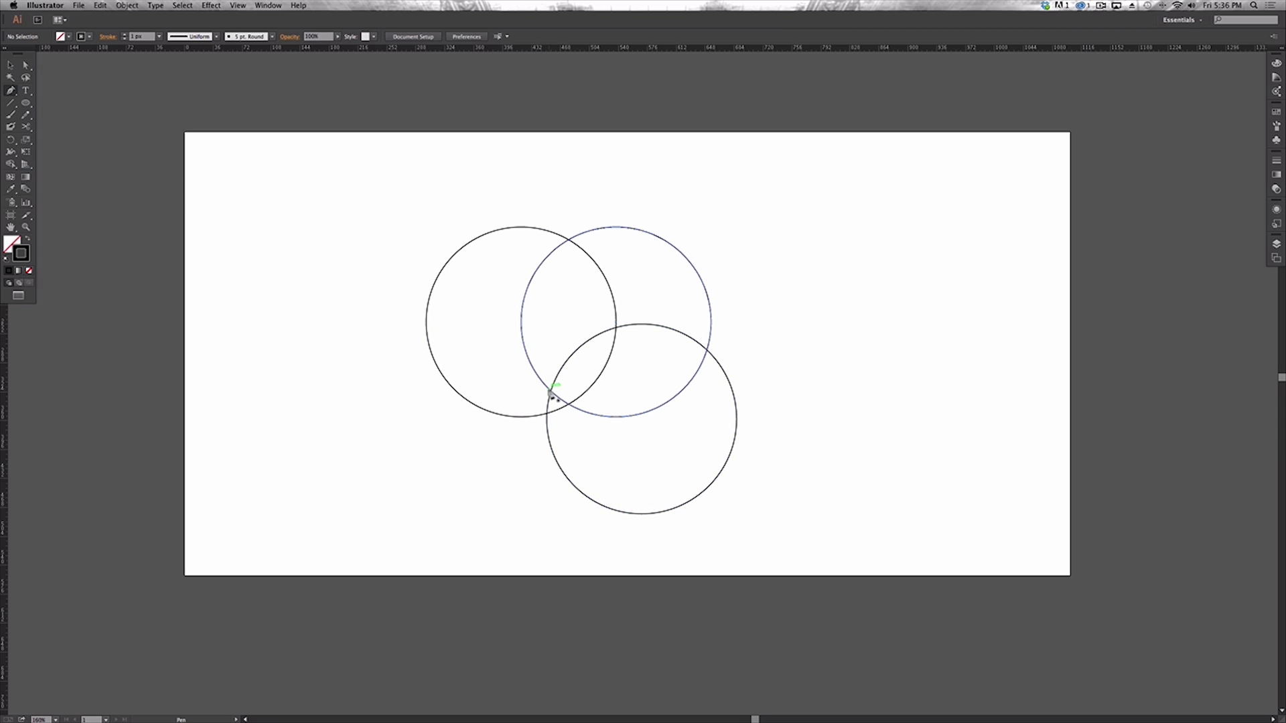
click(549, 386)
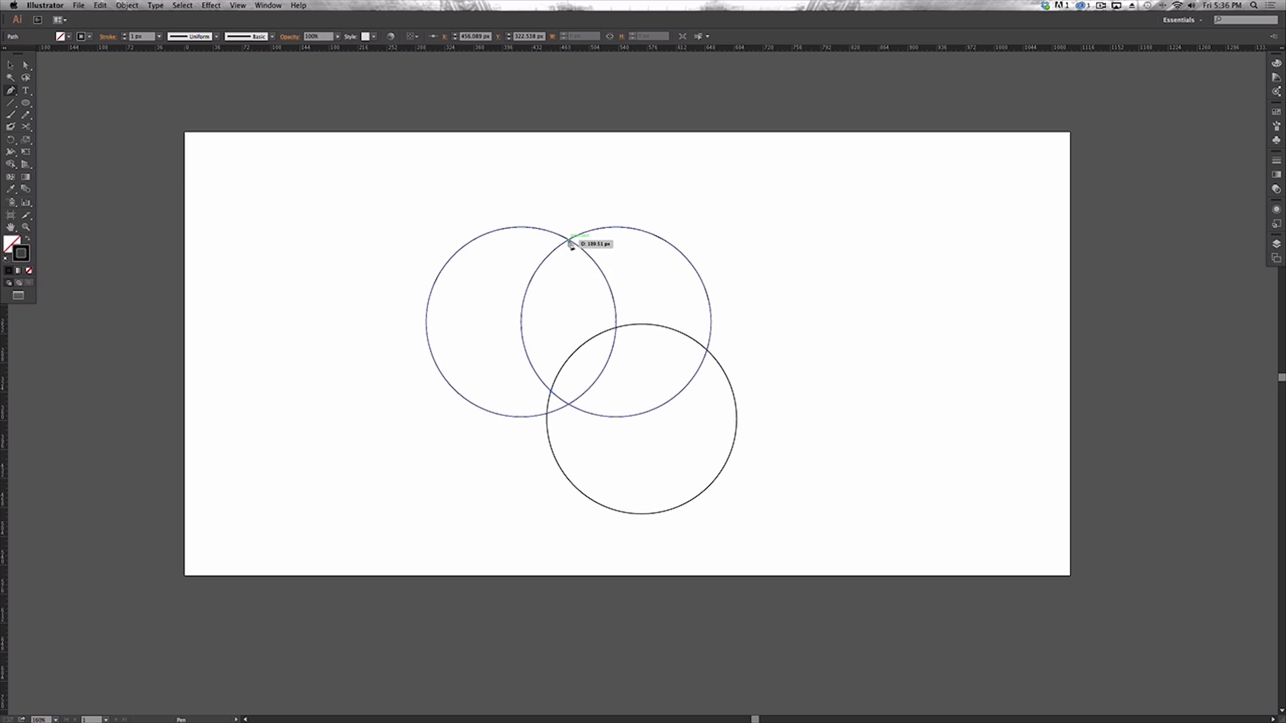
drag(569, 240, 665, 175)
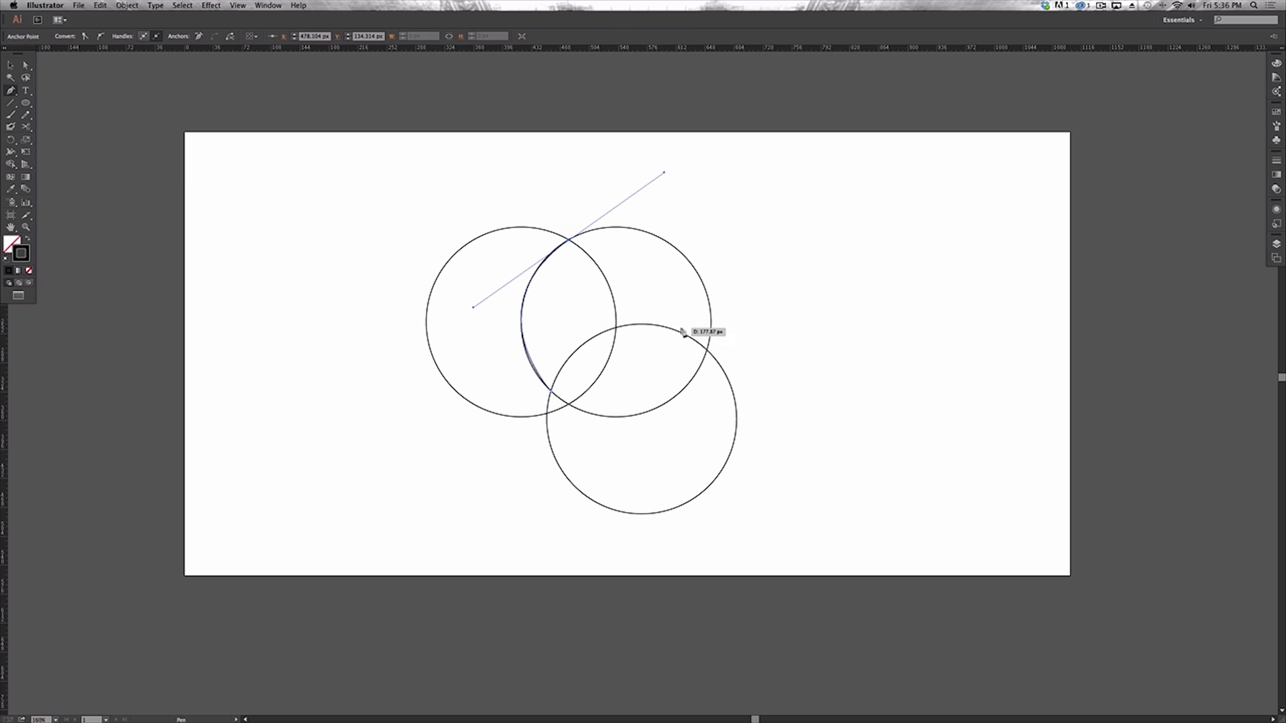
click(707, 294)
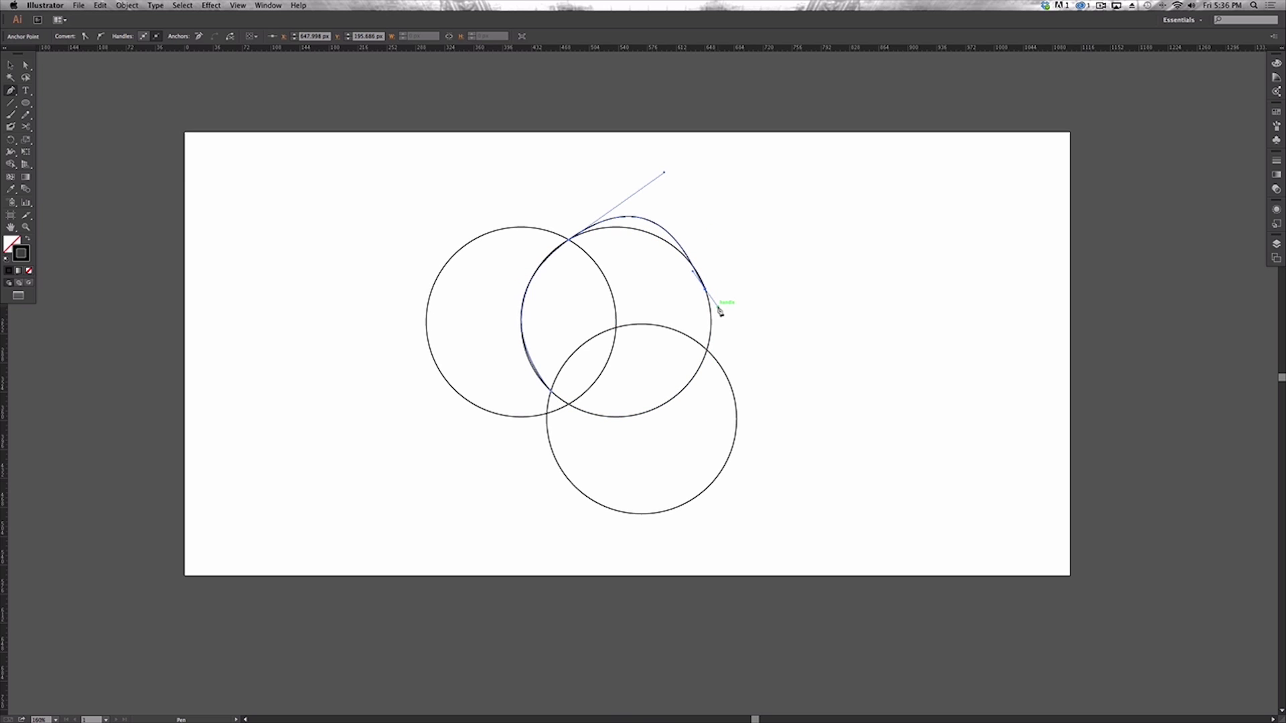
key(super+z)
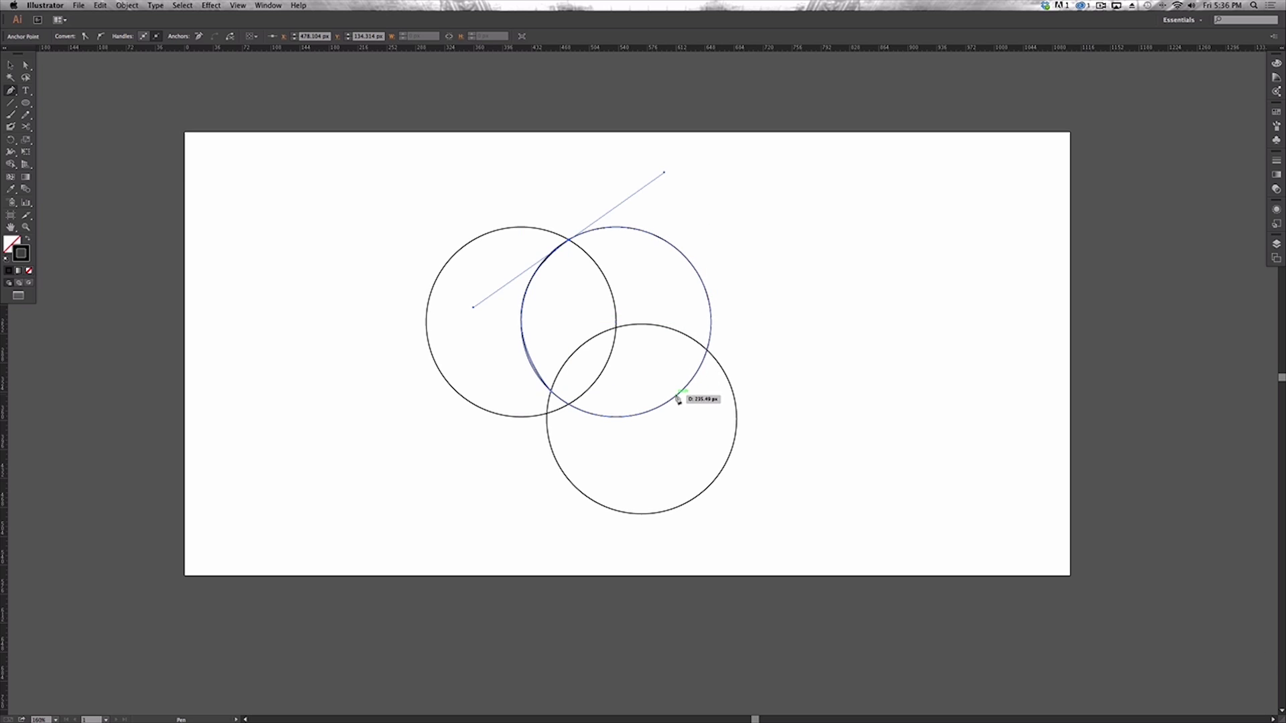
drag(675, 396, 585, 465)
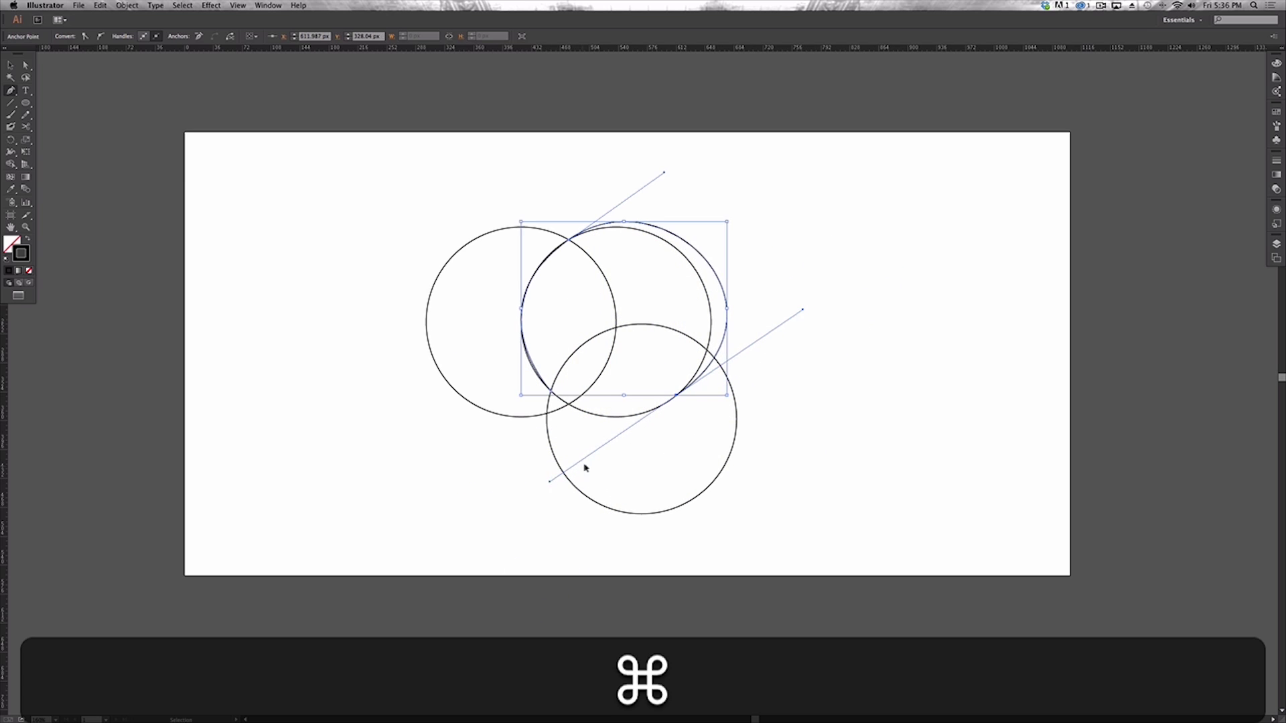
key(super+z)
key(super+z)
key(super+z)
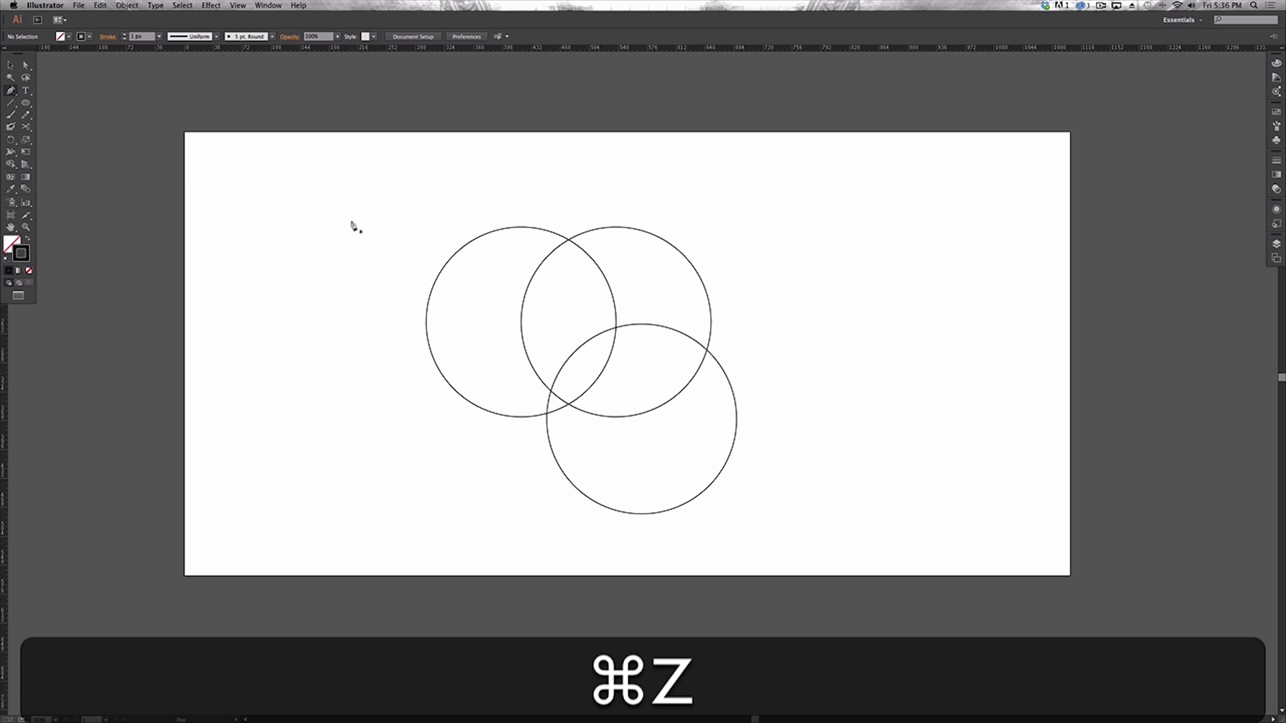
Step: Convert all three overlapping circles into guides
key(v)
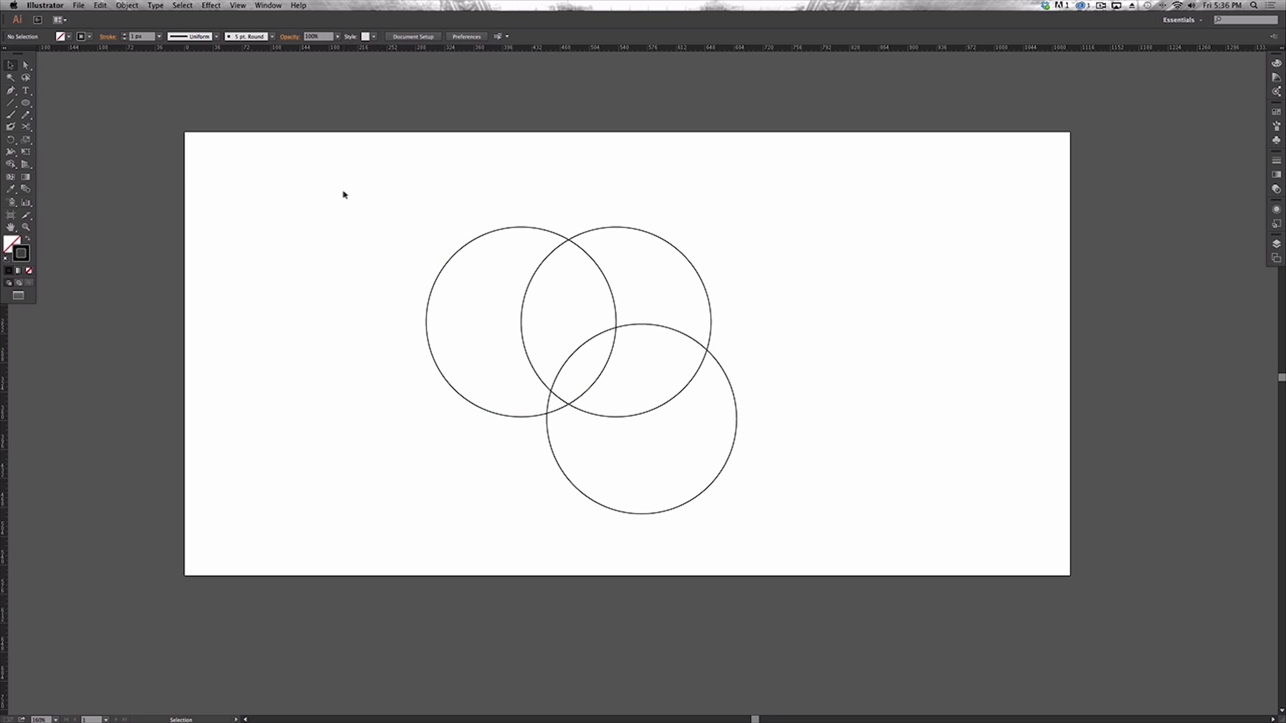
drag(344, 192, 842, 514)
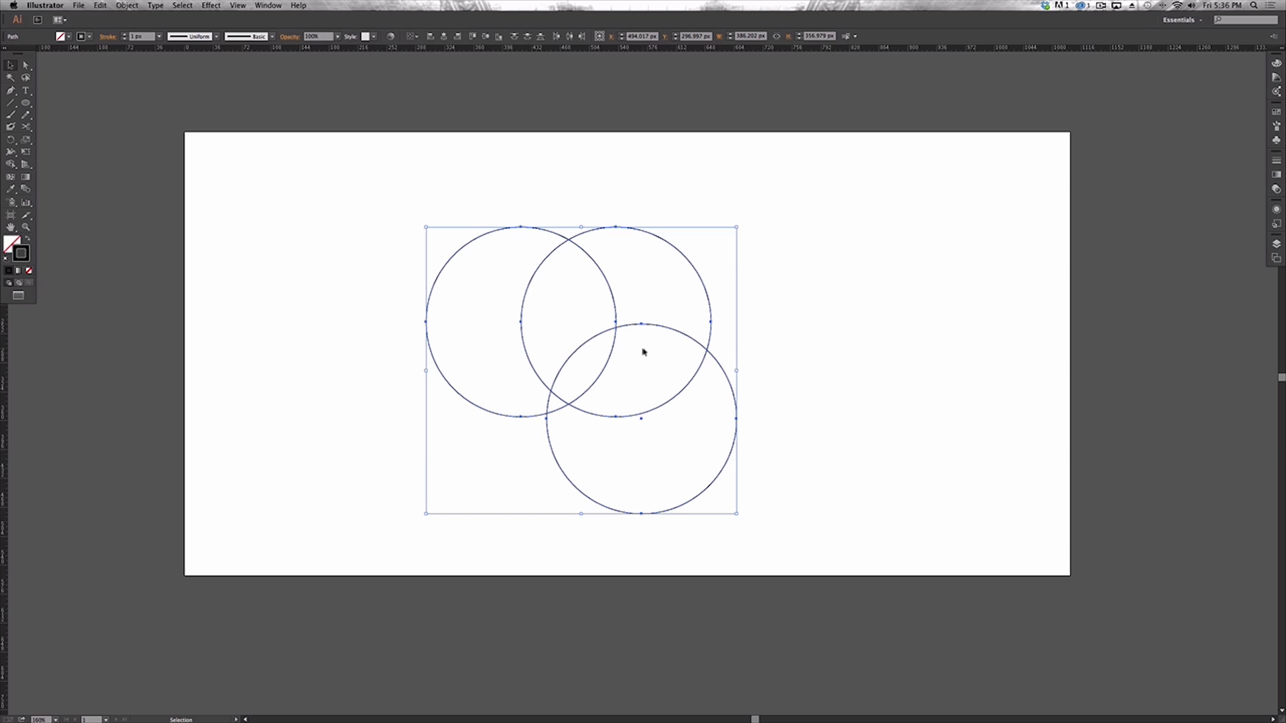
key(super)
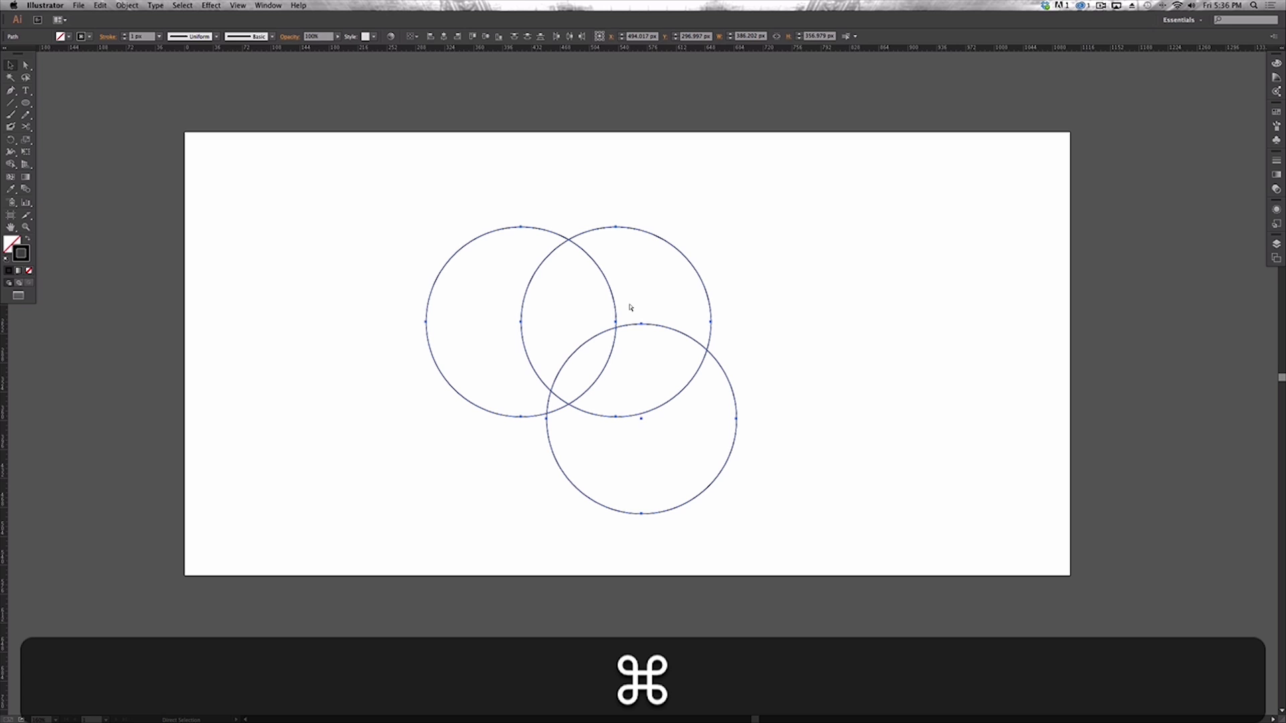
key(super+5)
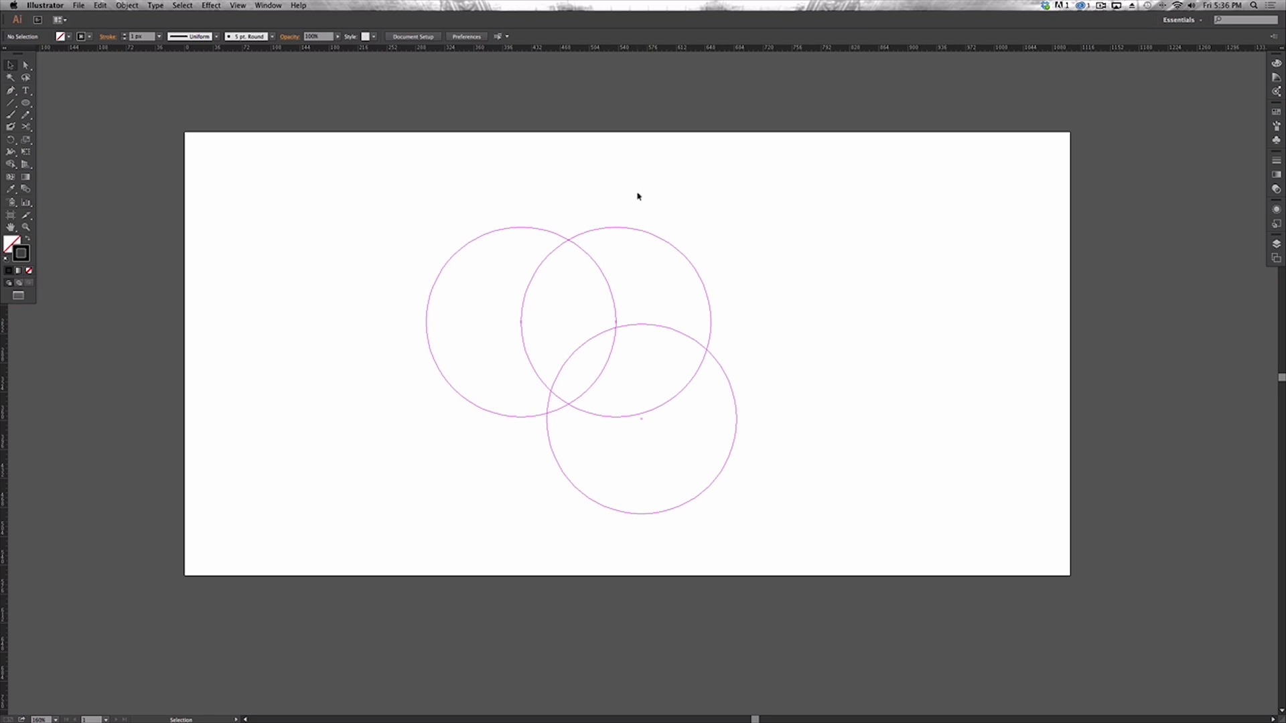
Step: Move the three circular guides together slightly up and left on the artboard
scroll(622, 278, down, 1)
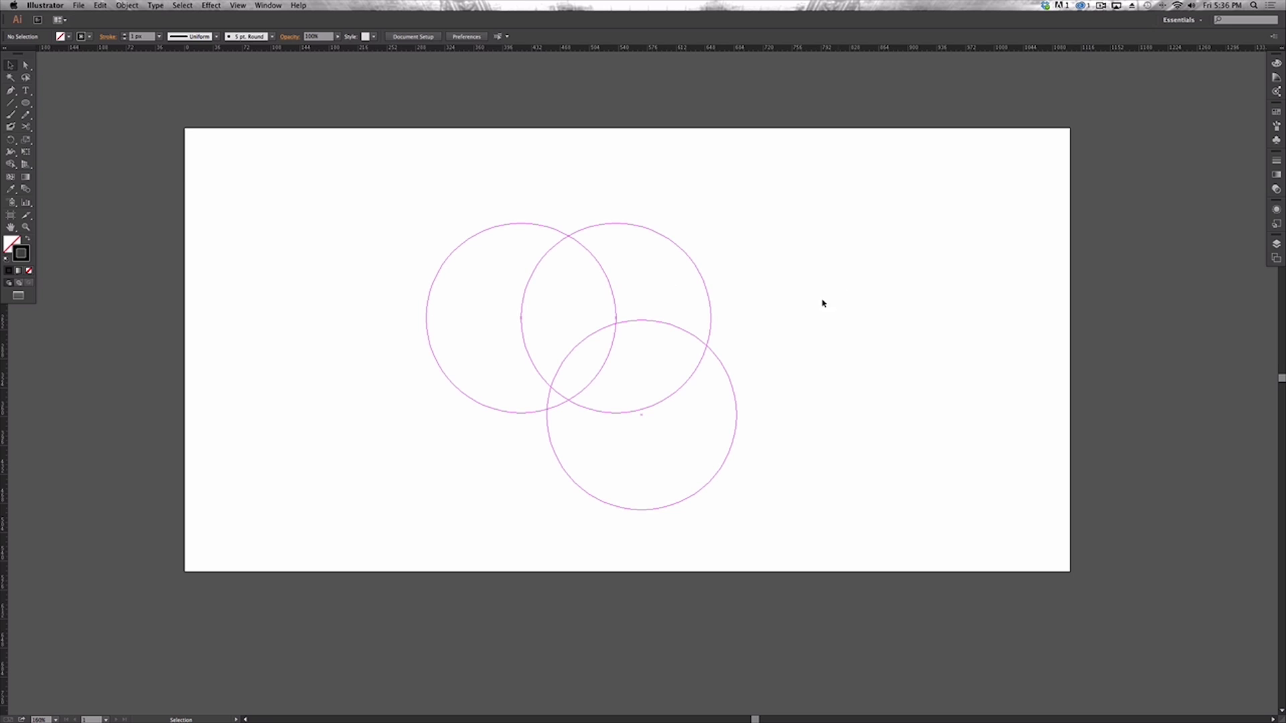
click(511, 224)
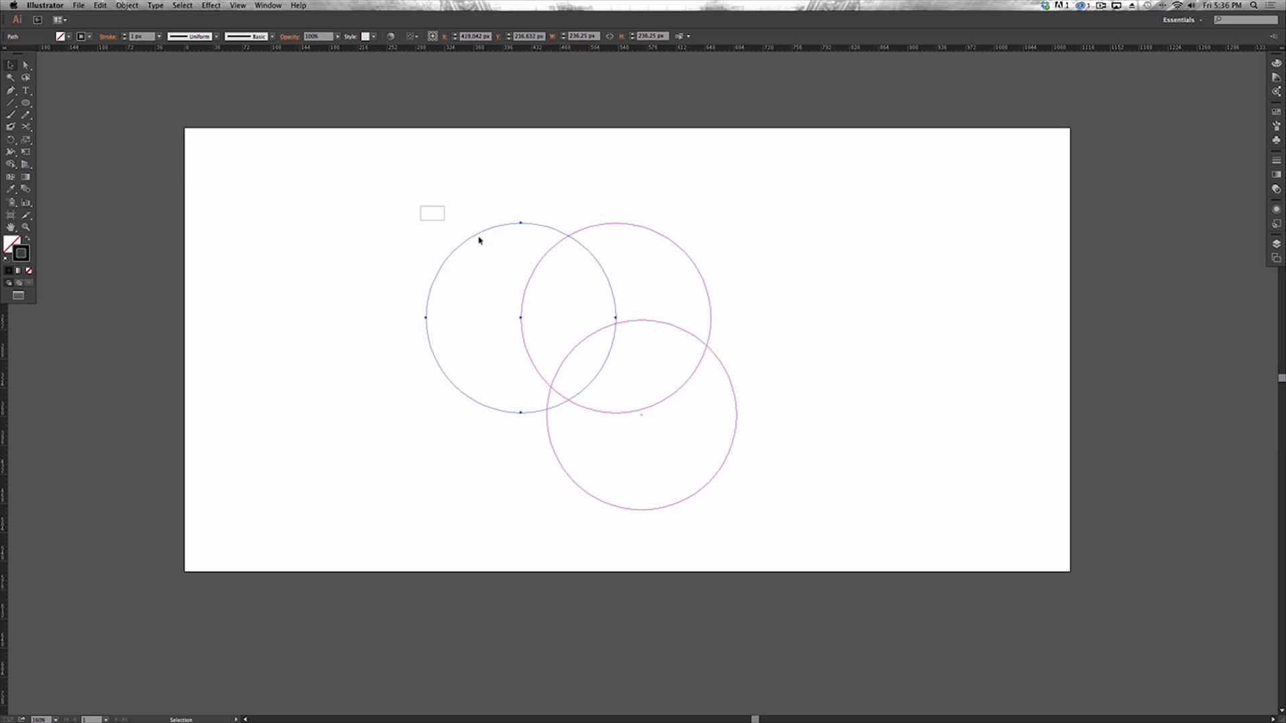
drag(479, 240, 692, 330)
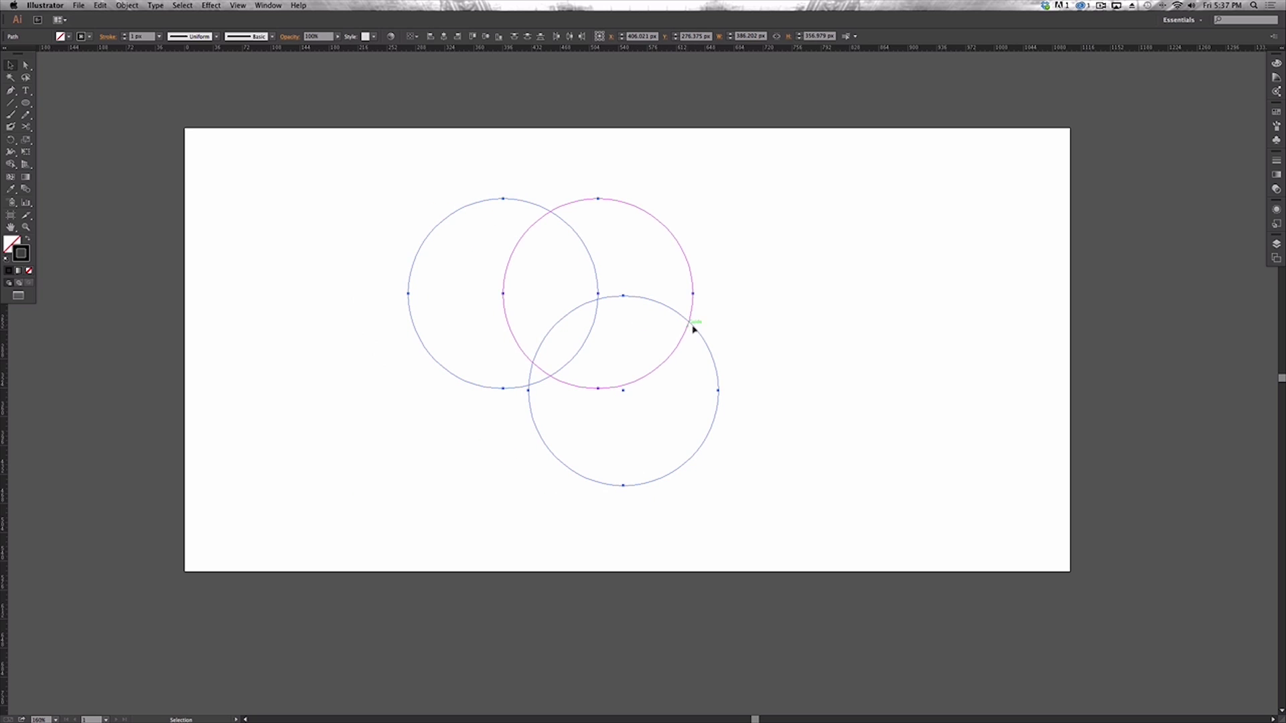
click(779, 342)
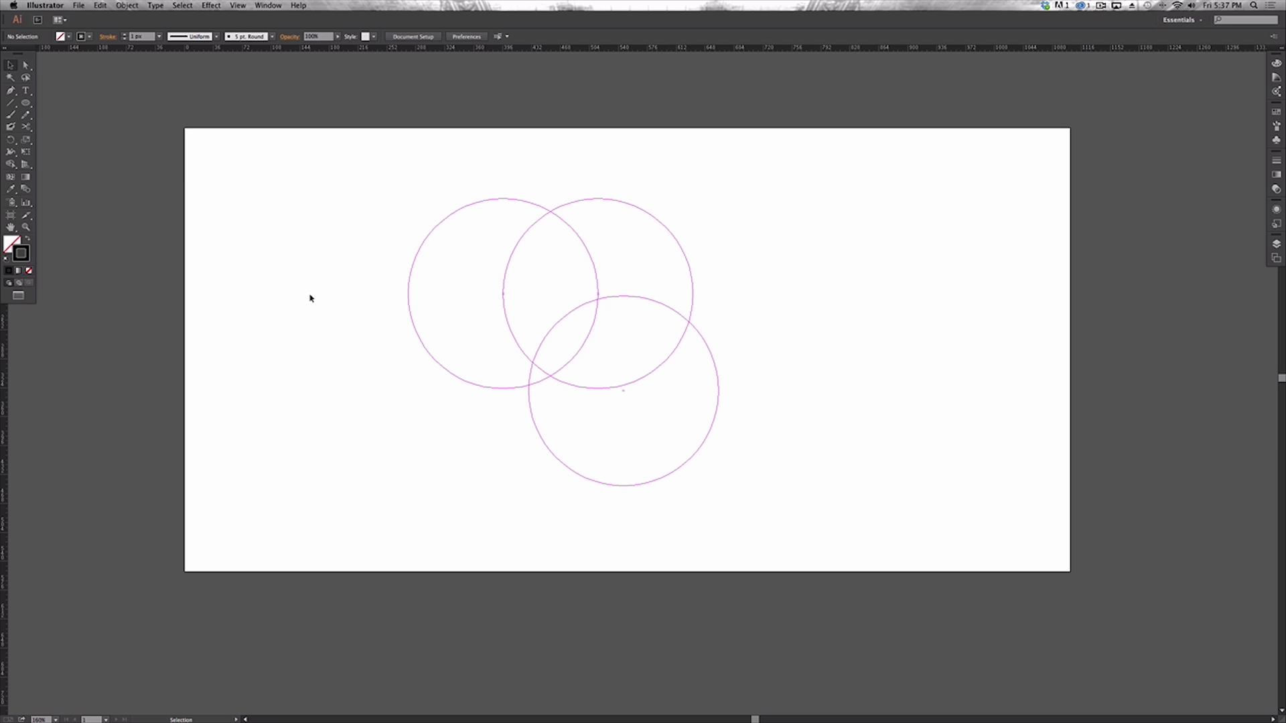
Step: Draw an ellipse about 196 by 193 px over the upper-right circular guide
key(l)
drag(524, 234, 682, 387)
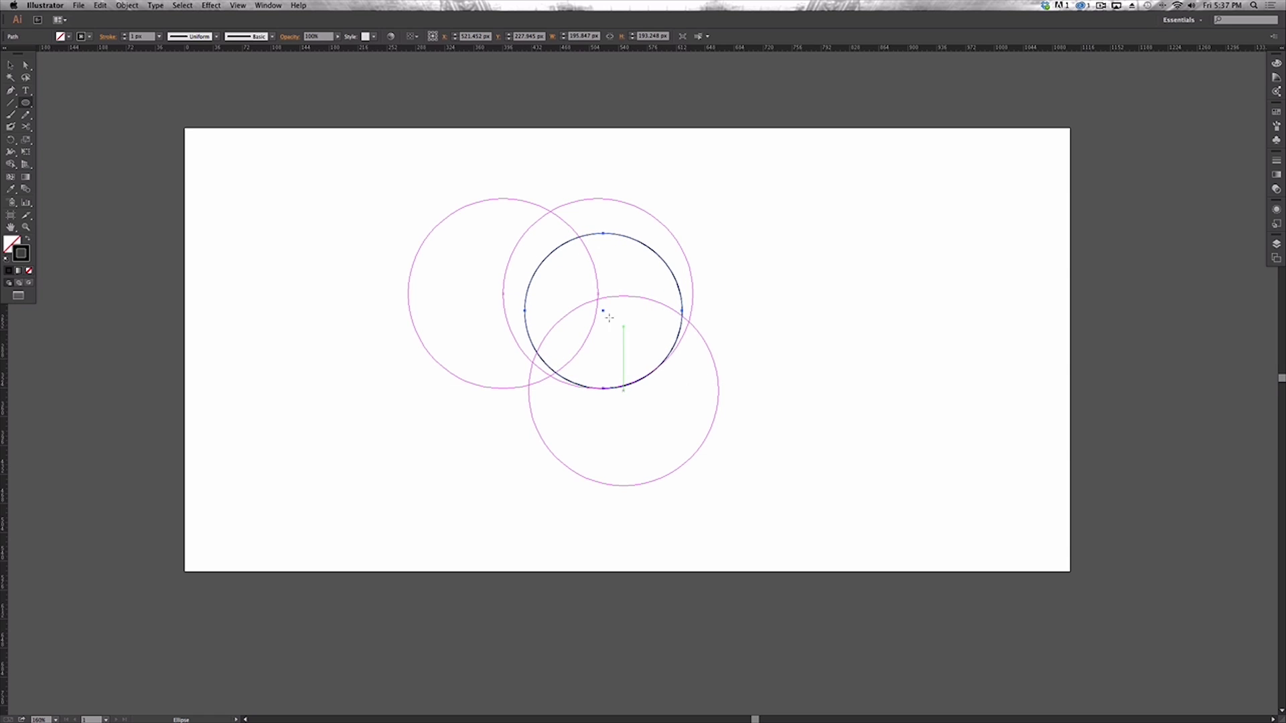
Step: Deselect the new ellipse and repeatedly hide and show the circular guides to view the artwork without them
key(v)
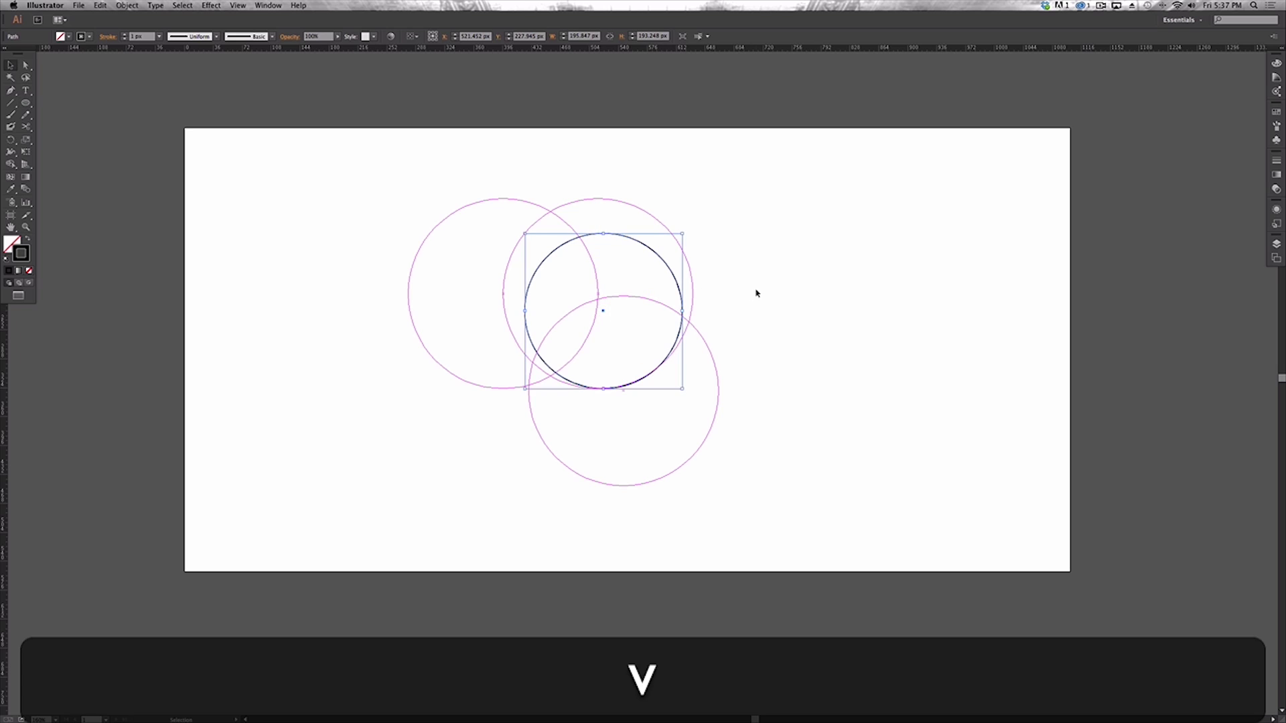
click(755, 290)
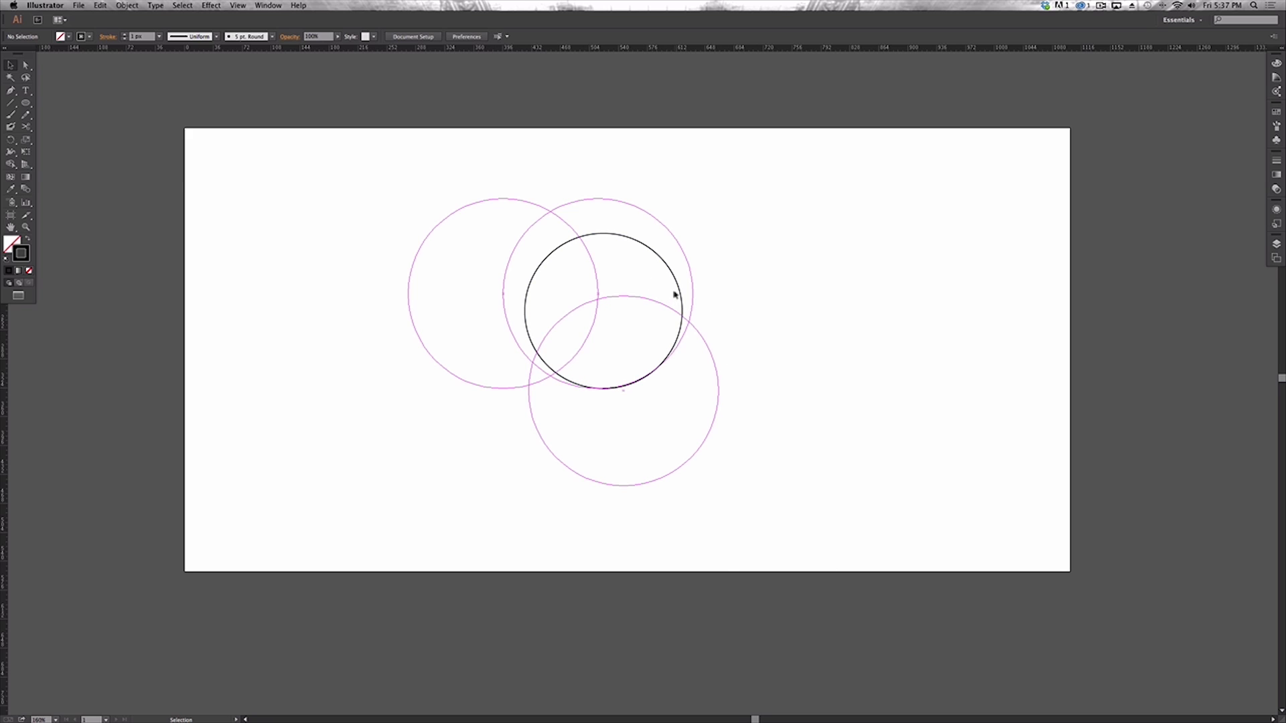
key(super)
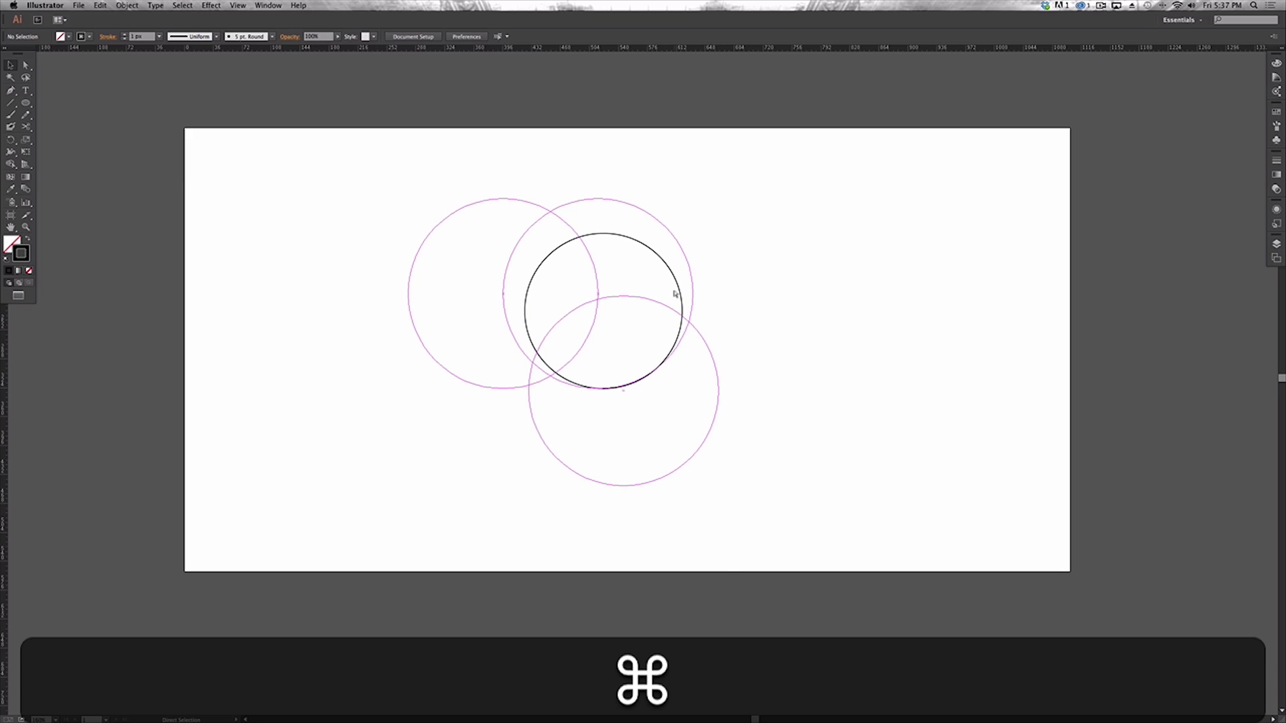
key(super+semicolon)
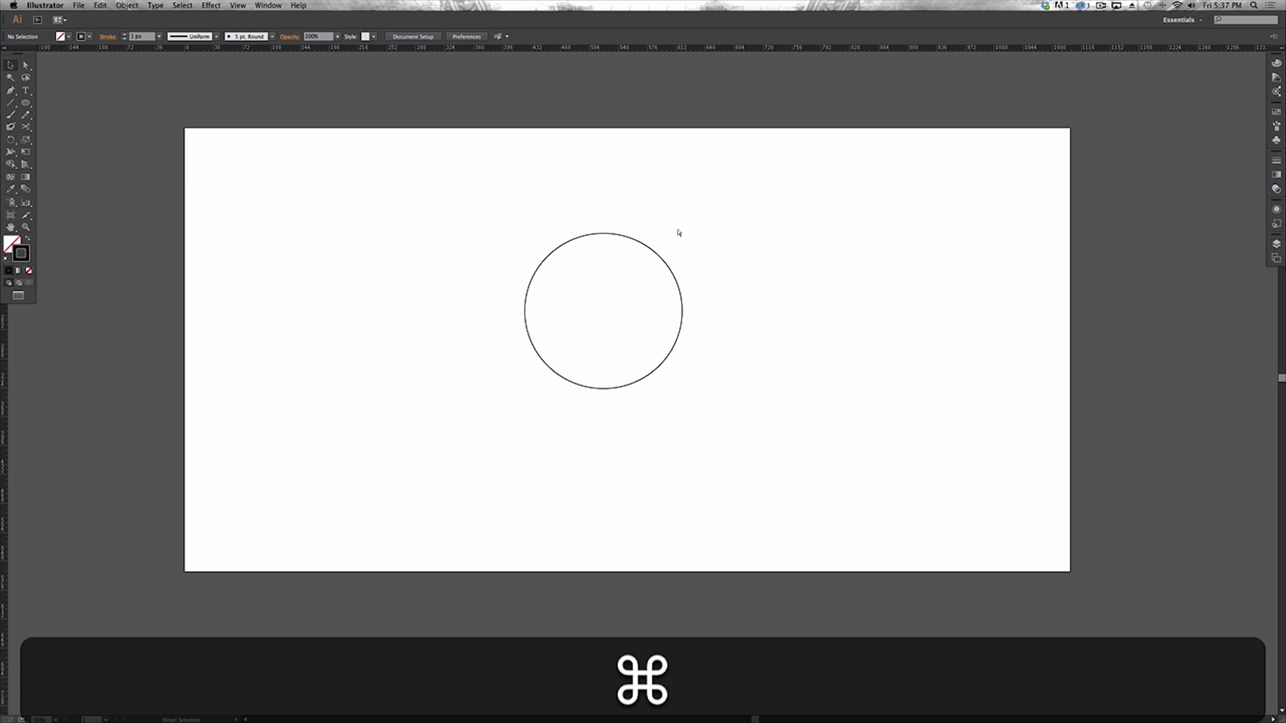
key(super+semicolon)
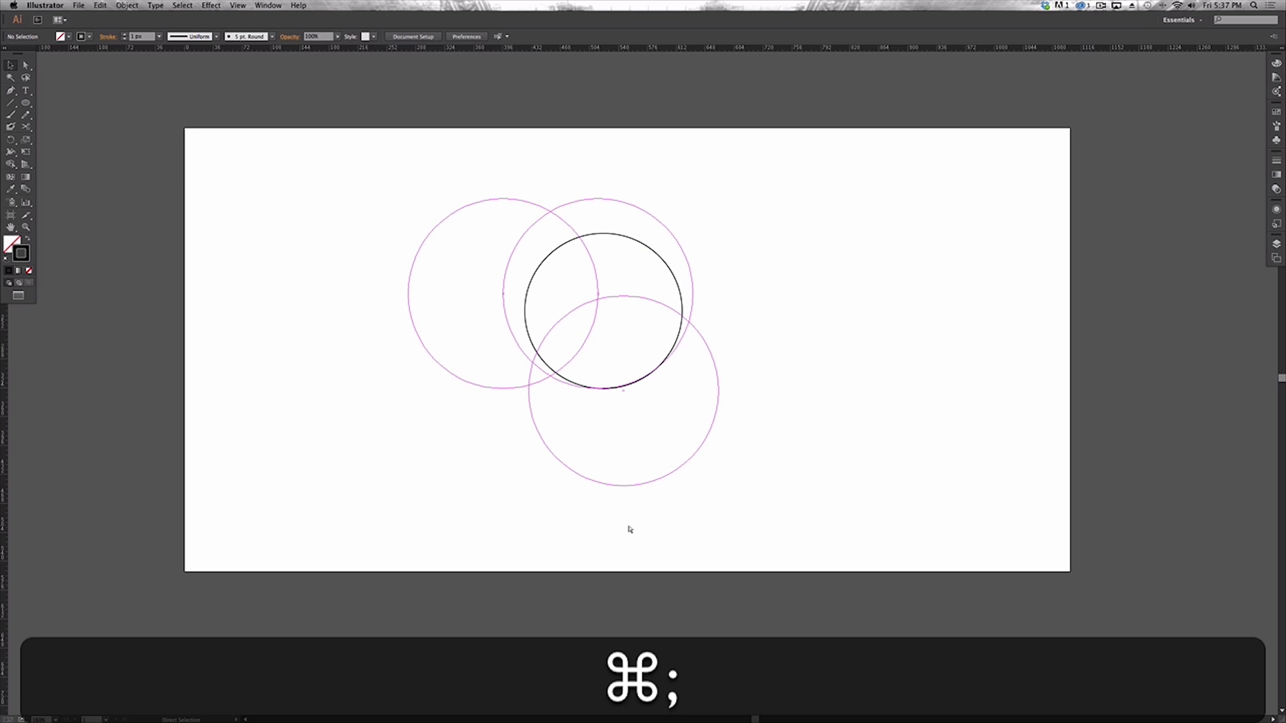
key(super+semicolon)
key(super+semicolon)
key(super+semicolon)
key(super+semicolon)
Step: Toggle the rulers, and add a vertical and a horizontal ruler guide crossing inside the upper-right circular guide
key(super+r)
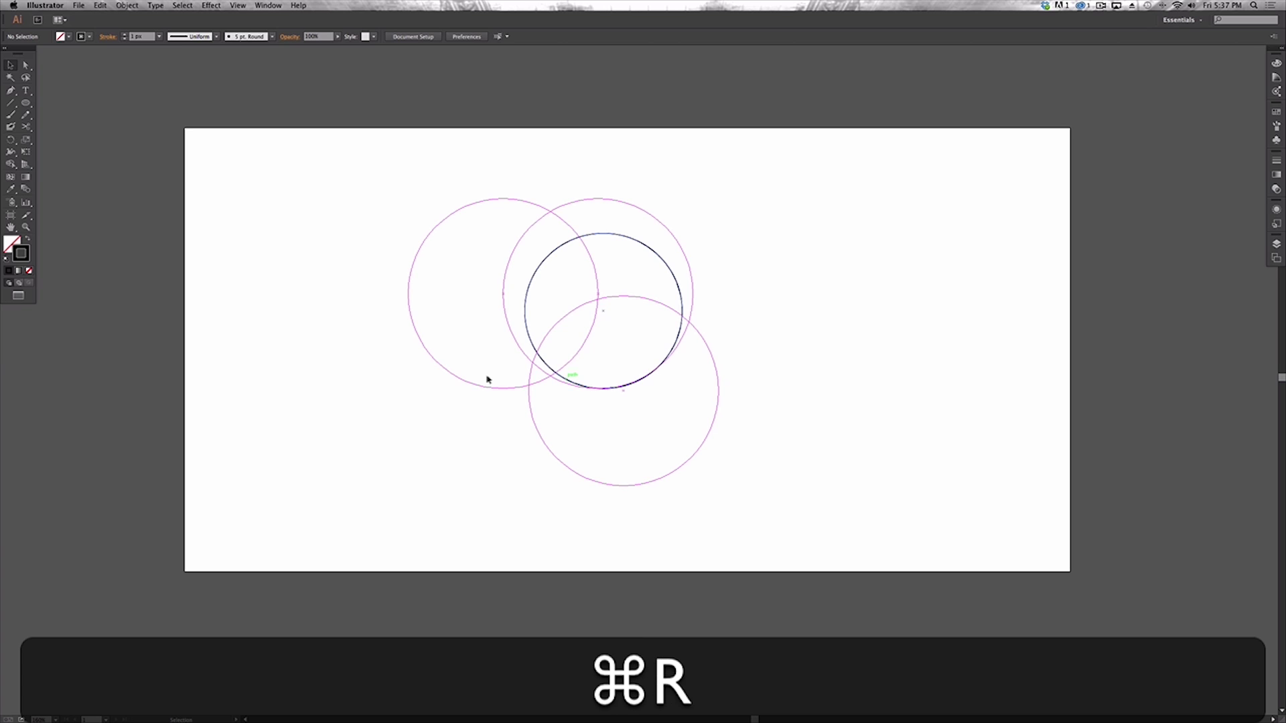
key(super+r)
drag(143, 389, 609, 402)
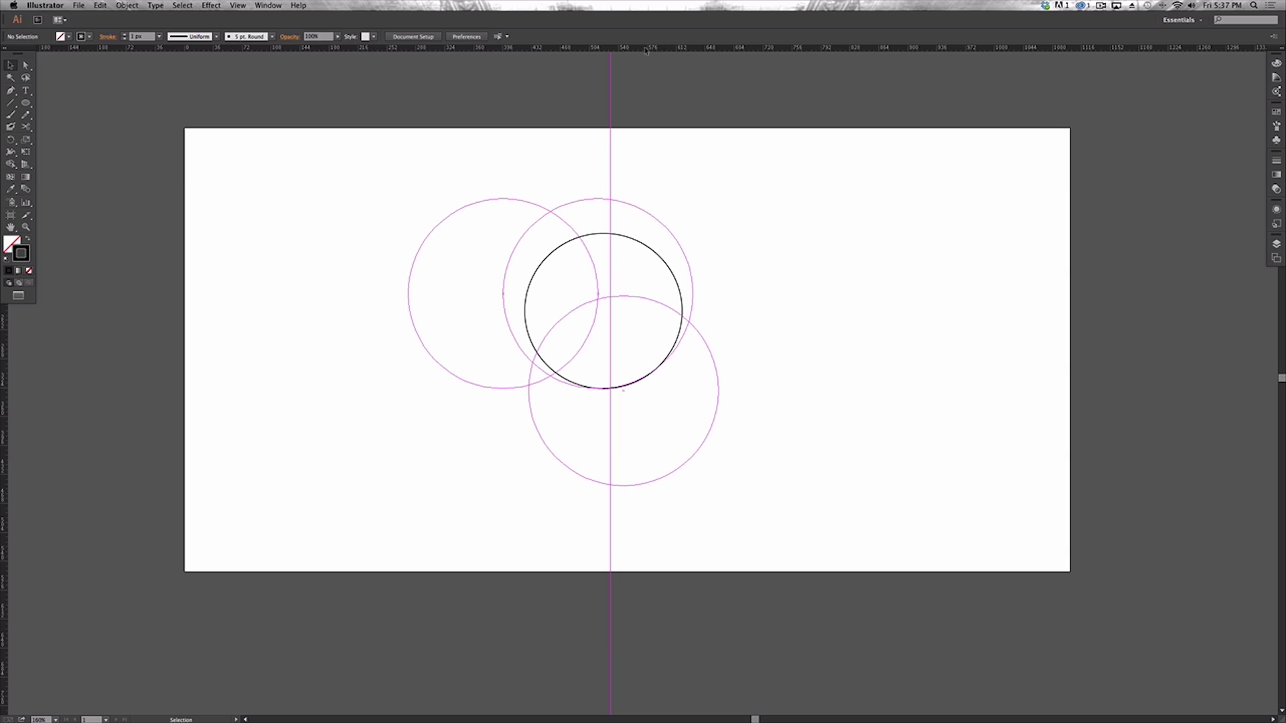
drag(646, 49, 658, 294)
Step: Repeatedly hide and show all guides, covering both the straight ruler guides and the circular custom guides
key(super)
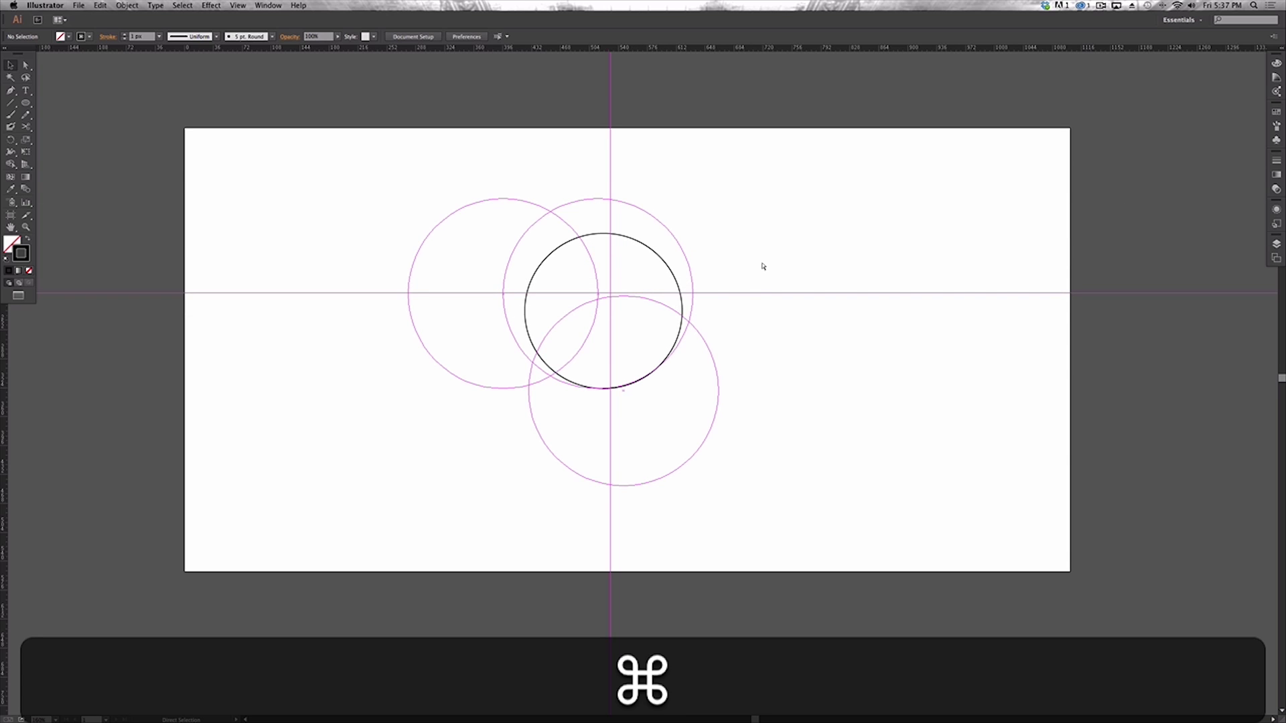
key(super+semicolon)
key(super+semicolon)
key(super+semicolon)
key(super+semicolon)
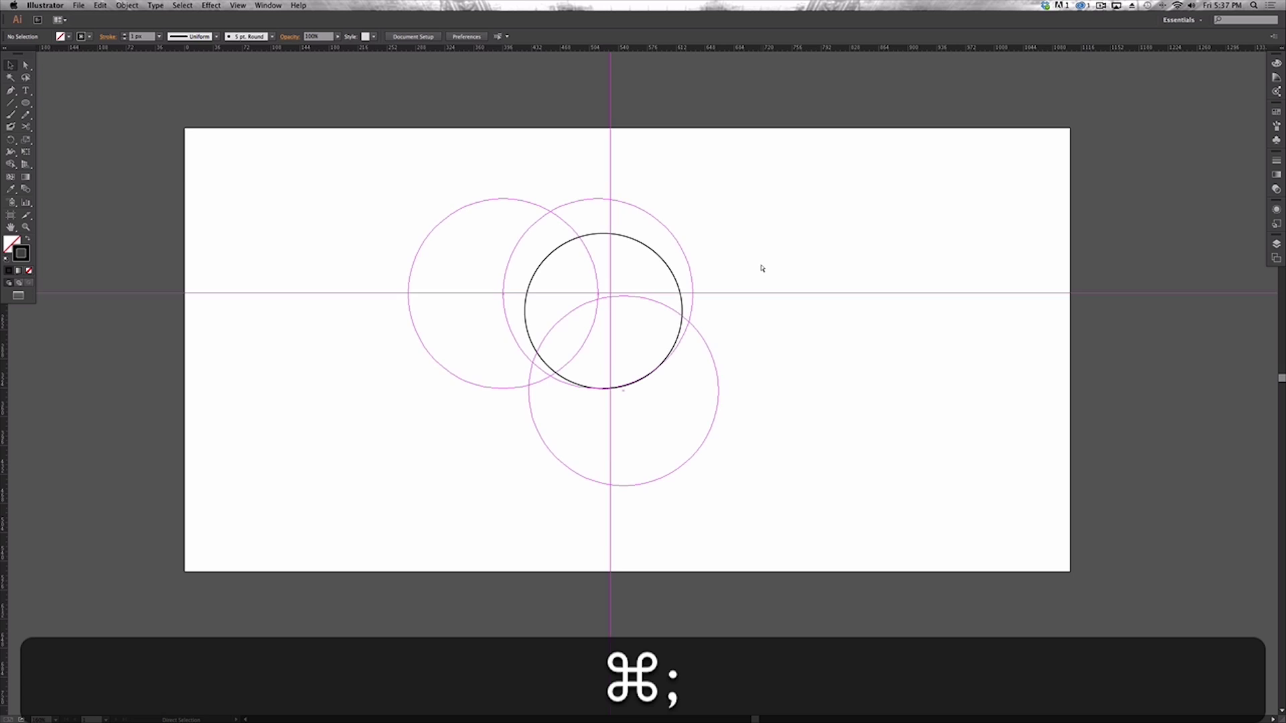
key(super+semicolon)
key(super+semicolon)
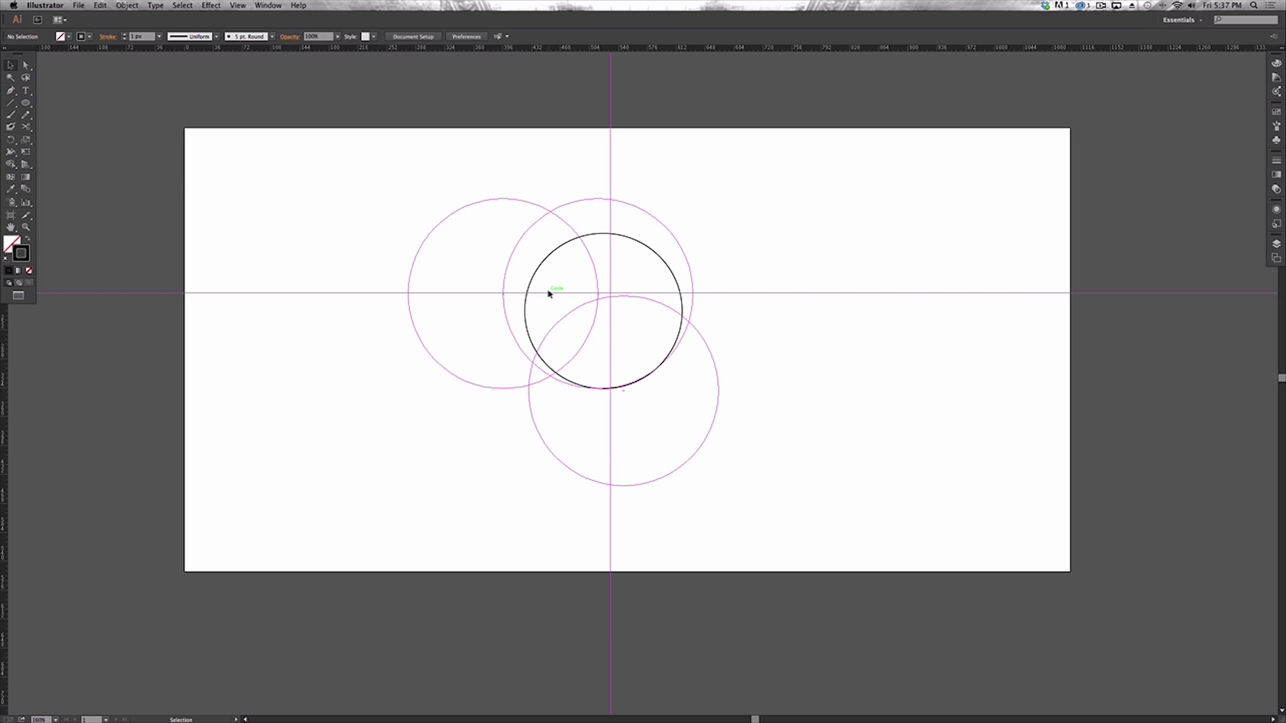
Step: Toggle the guide lock and move the horizontal ruler guide slightly up
key(alt)
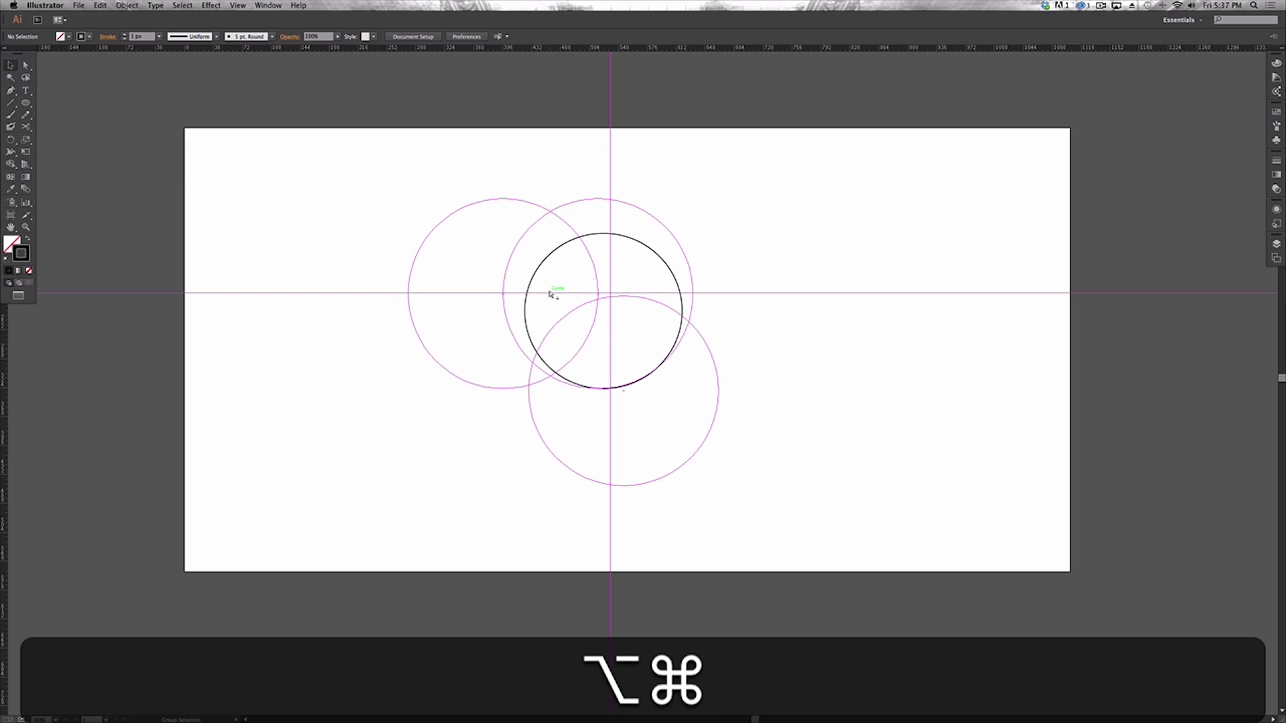
key(alt+super+semicolon)
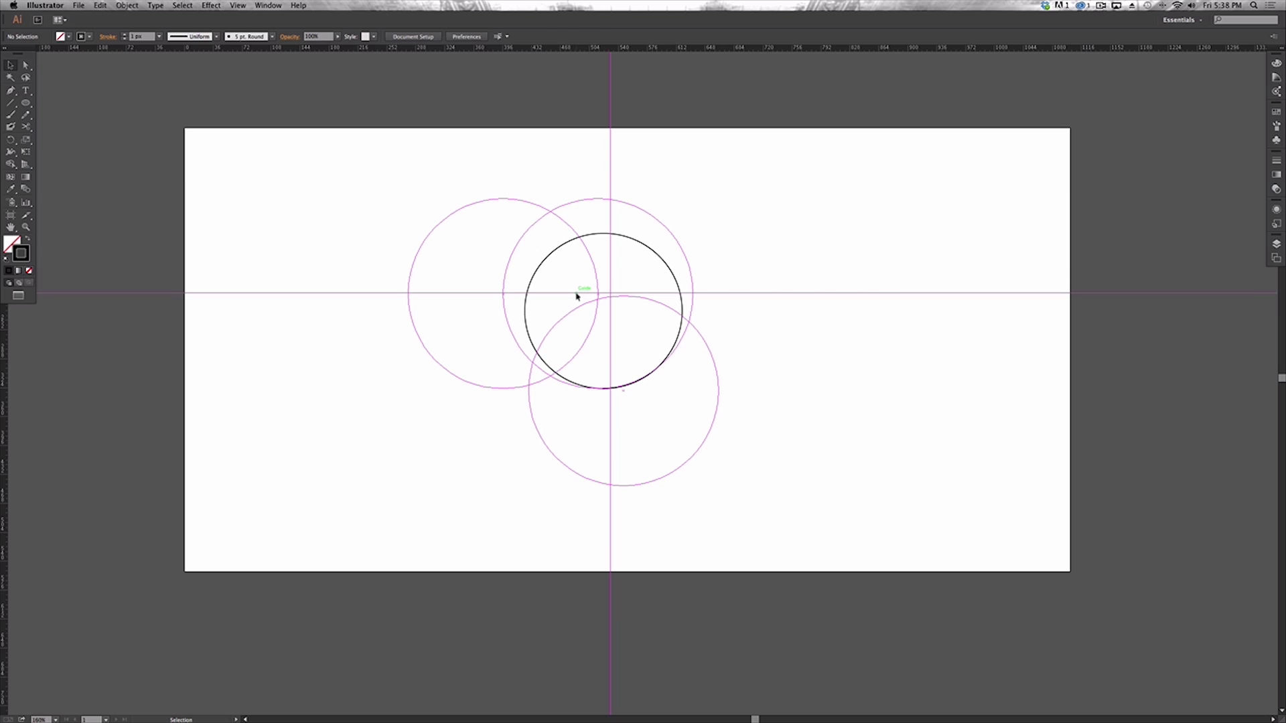
click(577, 292)
drag(577, 293, 583, 263)
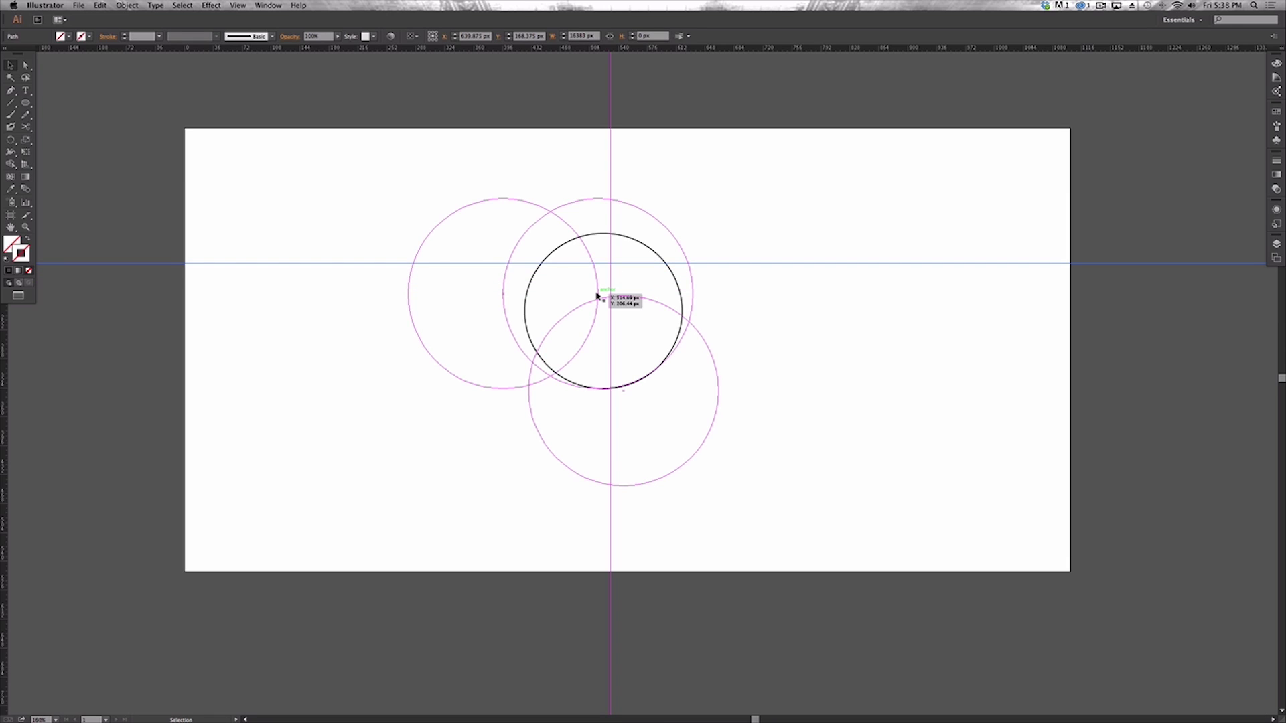
Step: Delete the horizontal and vertical ruler guides, along with the three circular guides and the black ellipse
key(Delete)
click(610, 255)
key(Delete)
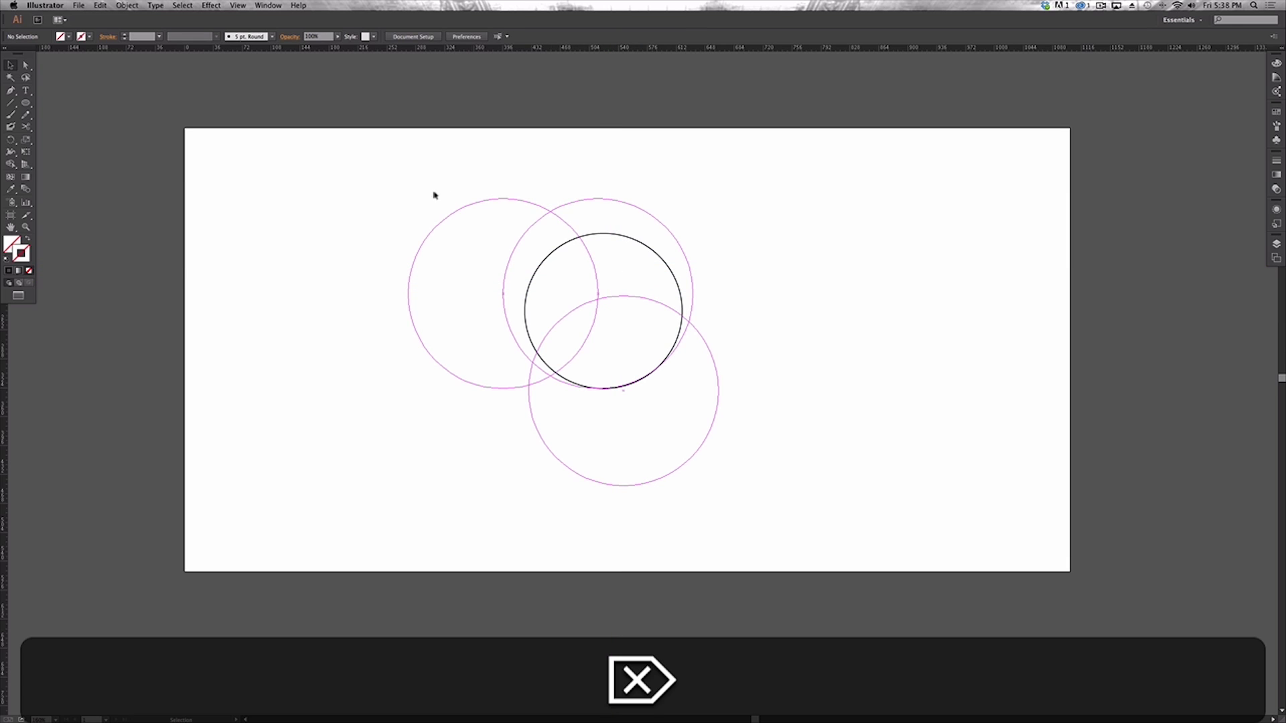
drag(423, 192, 841, 522)
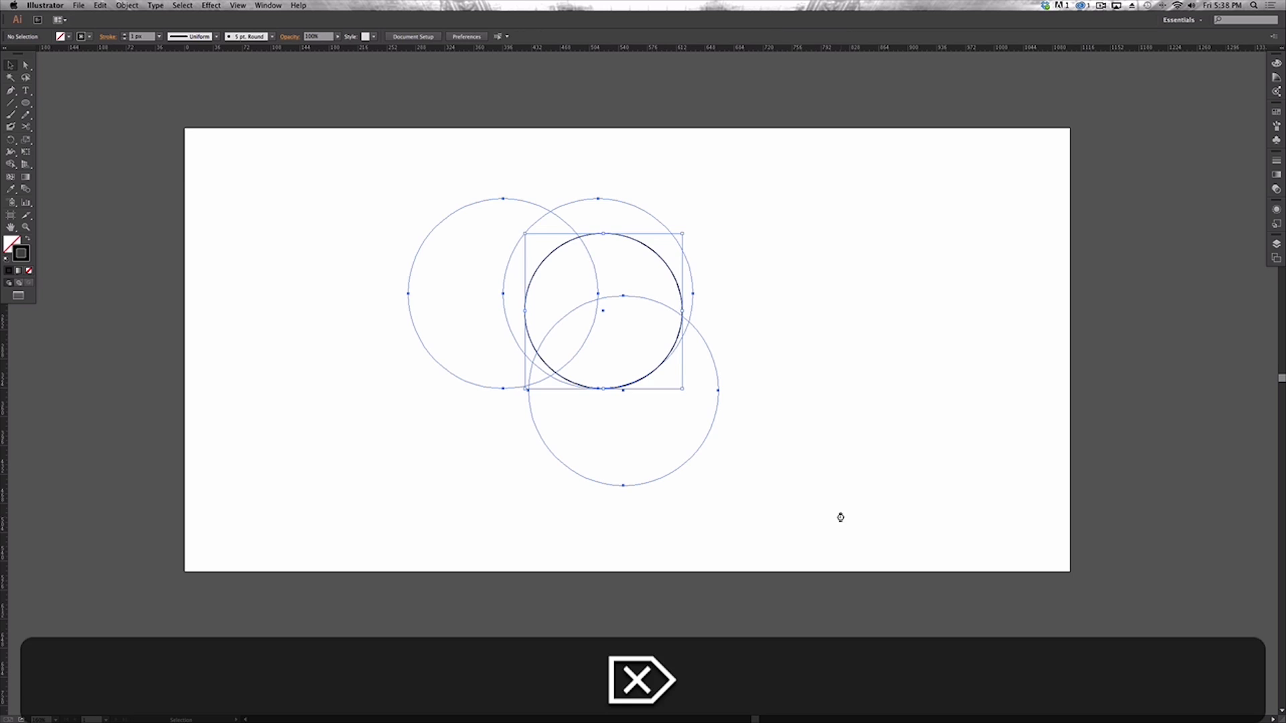
key(Delete)
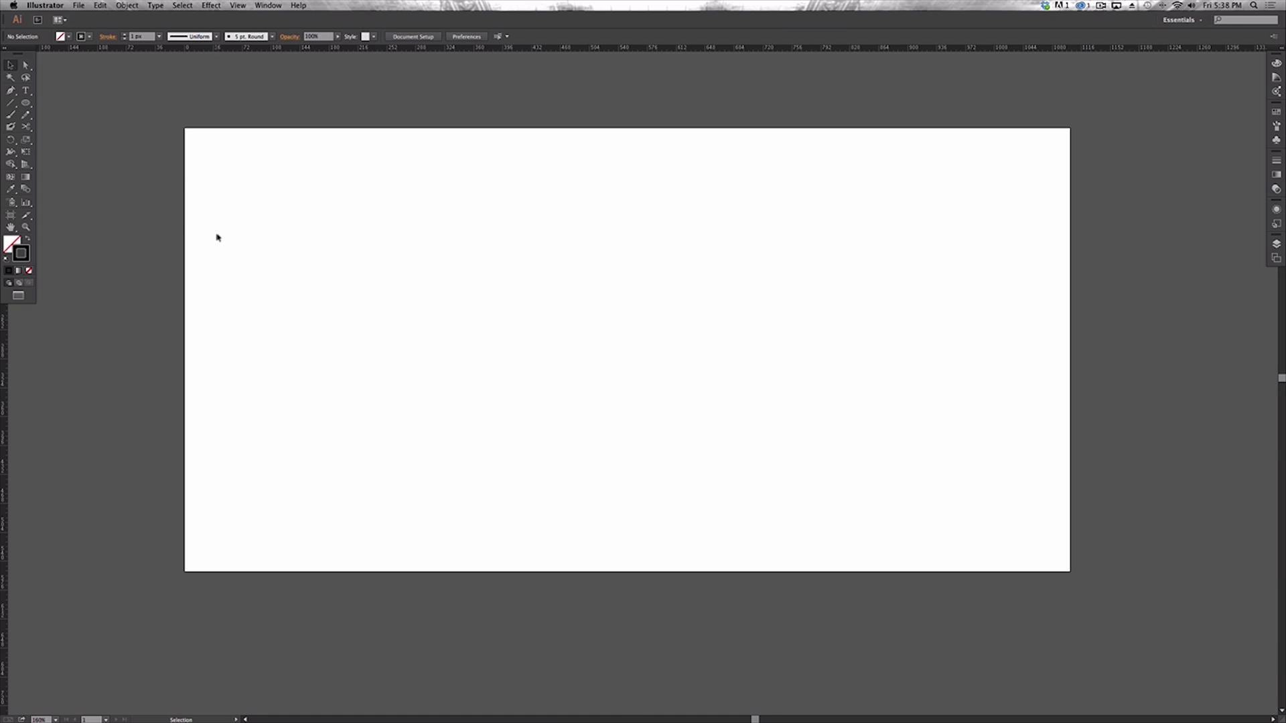
Step: Draw an open, spiral-like curved path about 412 by 243 px with the Pen tool using four anchor points, and deselect it
key(p)
click(335, 444)
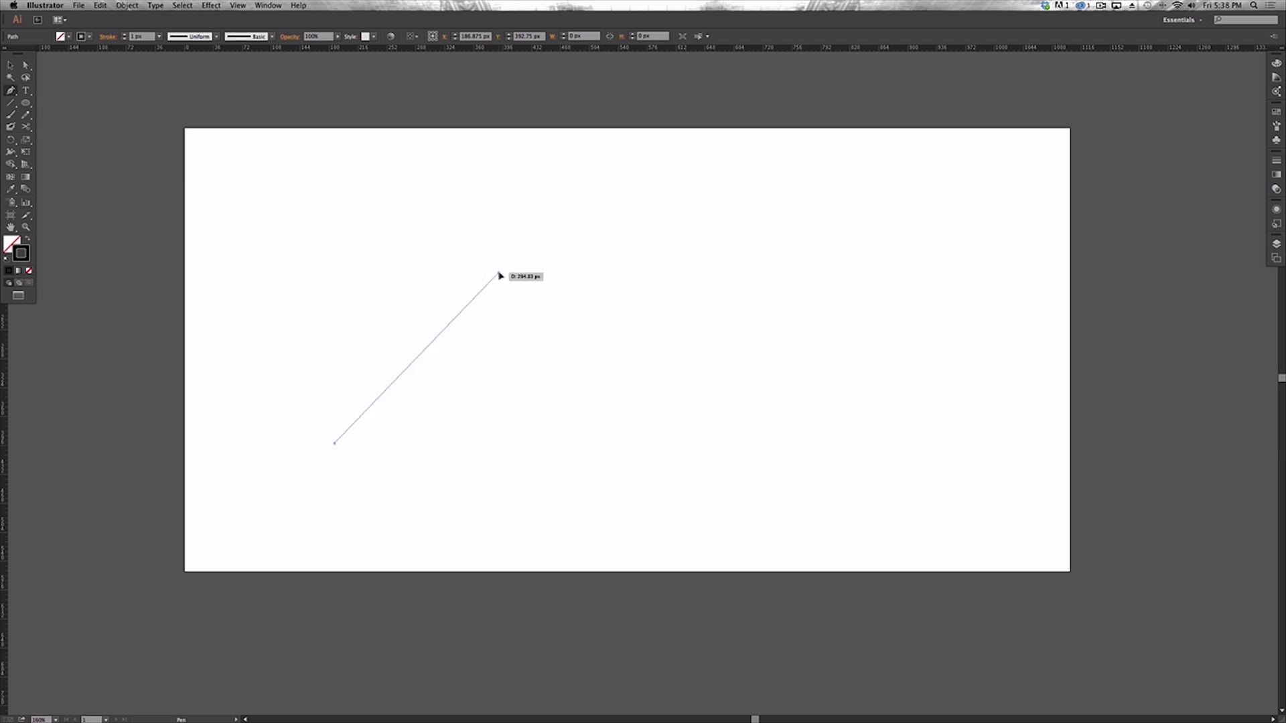
drag(499, 274, 712, 351)
drag(582, 440, 475, 483)
drag(450, 335, 516, 258)
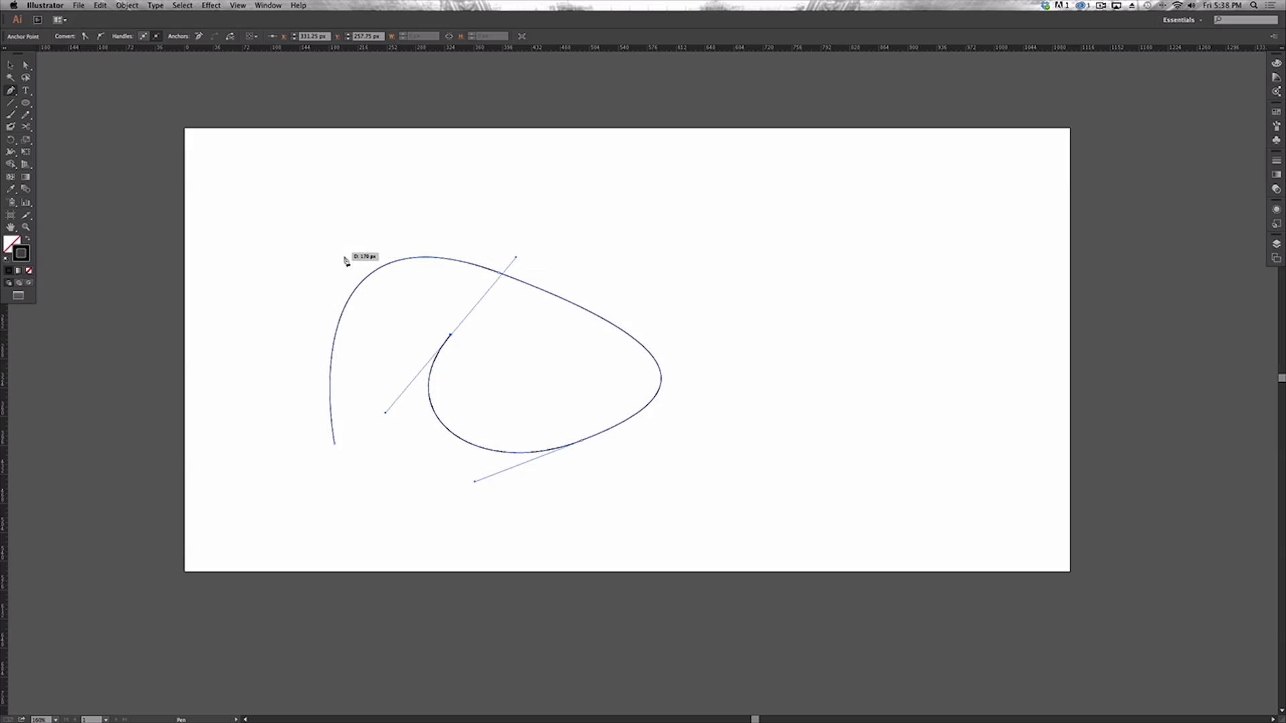
key(a)
key(v)
click(497, 236)
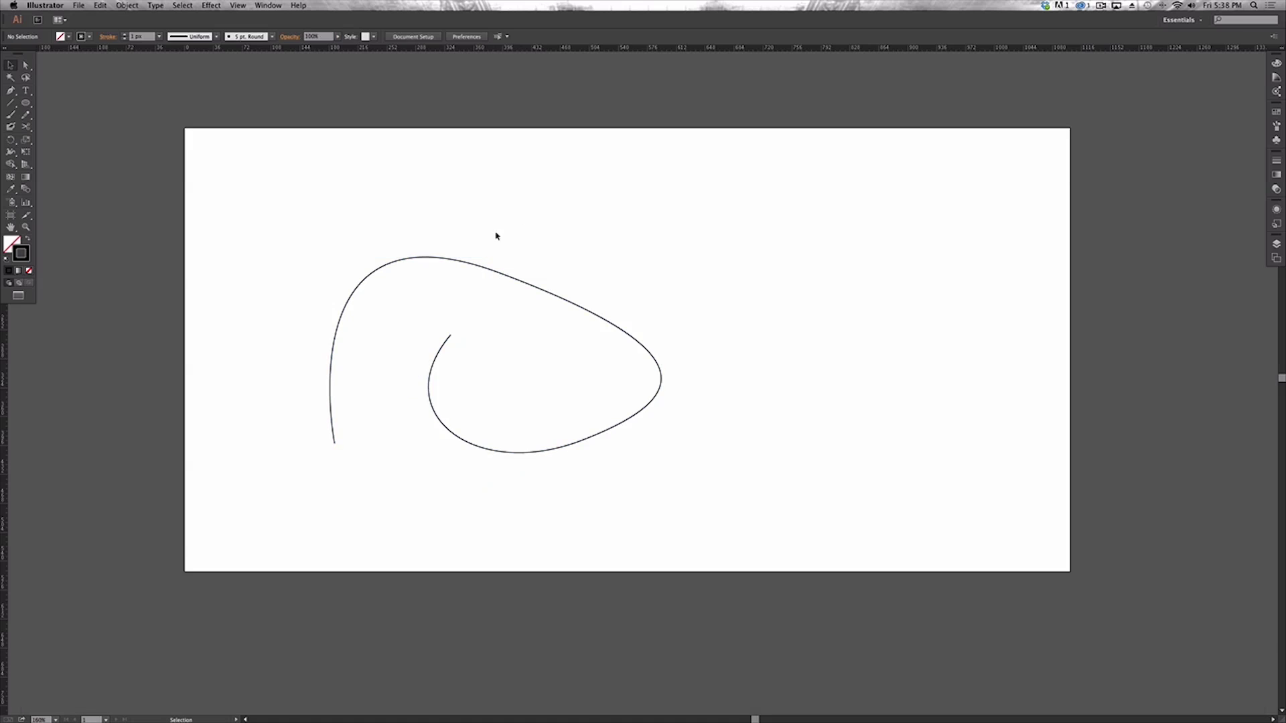
Step: Convert the open curved path into a guide and deselect it
click(494, 273)
key(super)
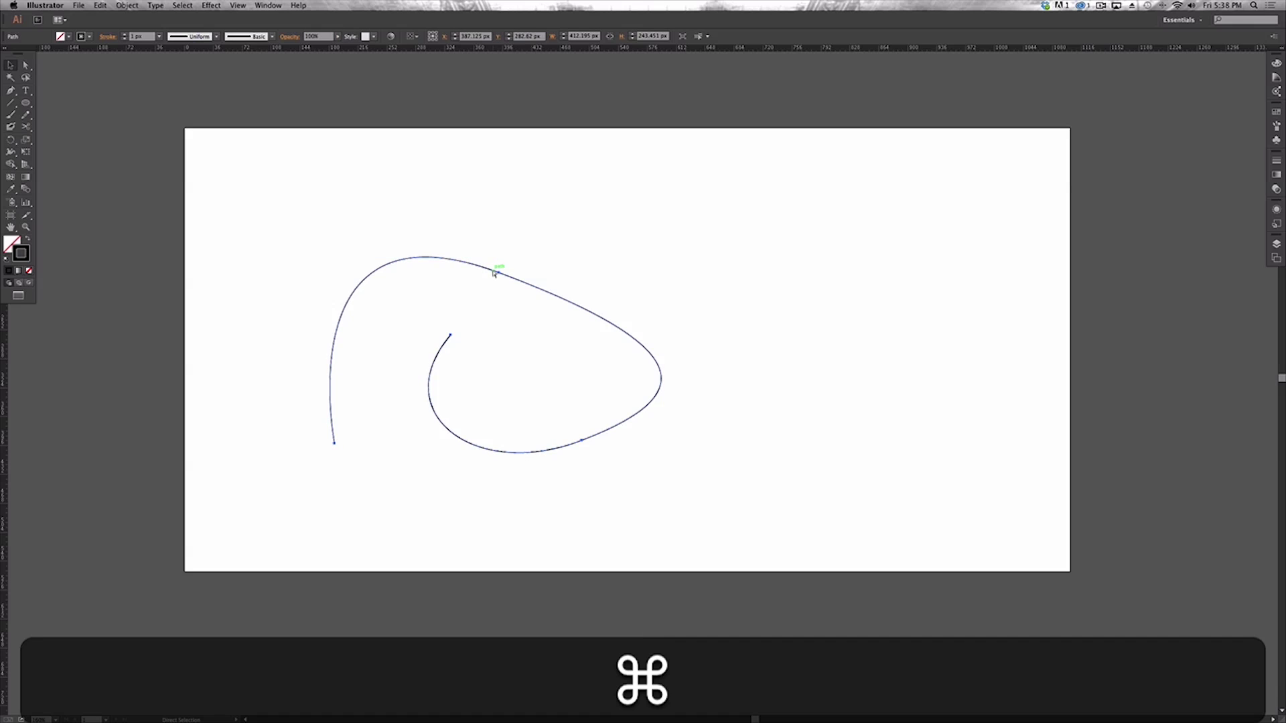
key(super+5)
click(548, 255)
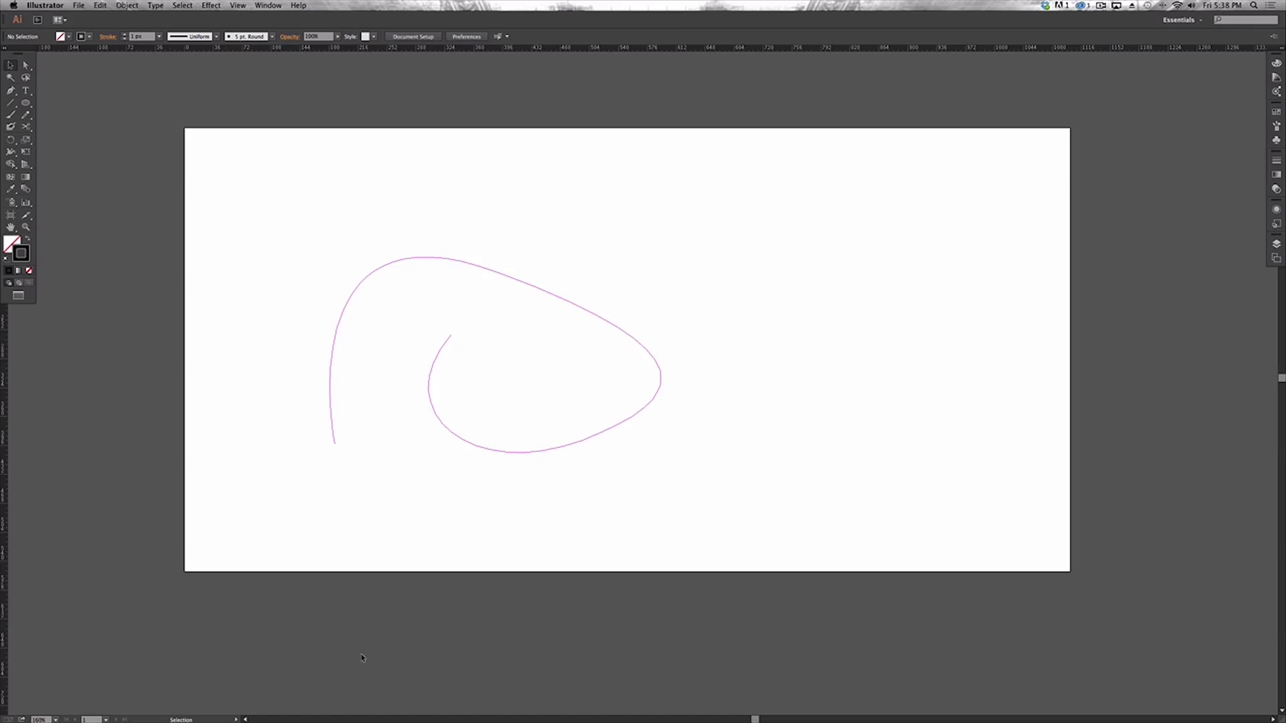
Step: Move the curved guide to the right on the artboard and deselect it
click(545, 288)
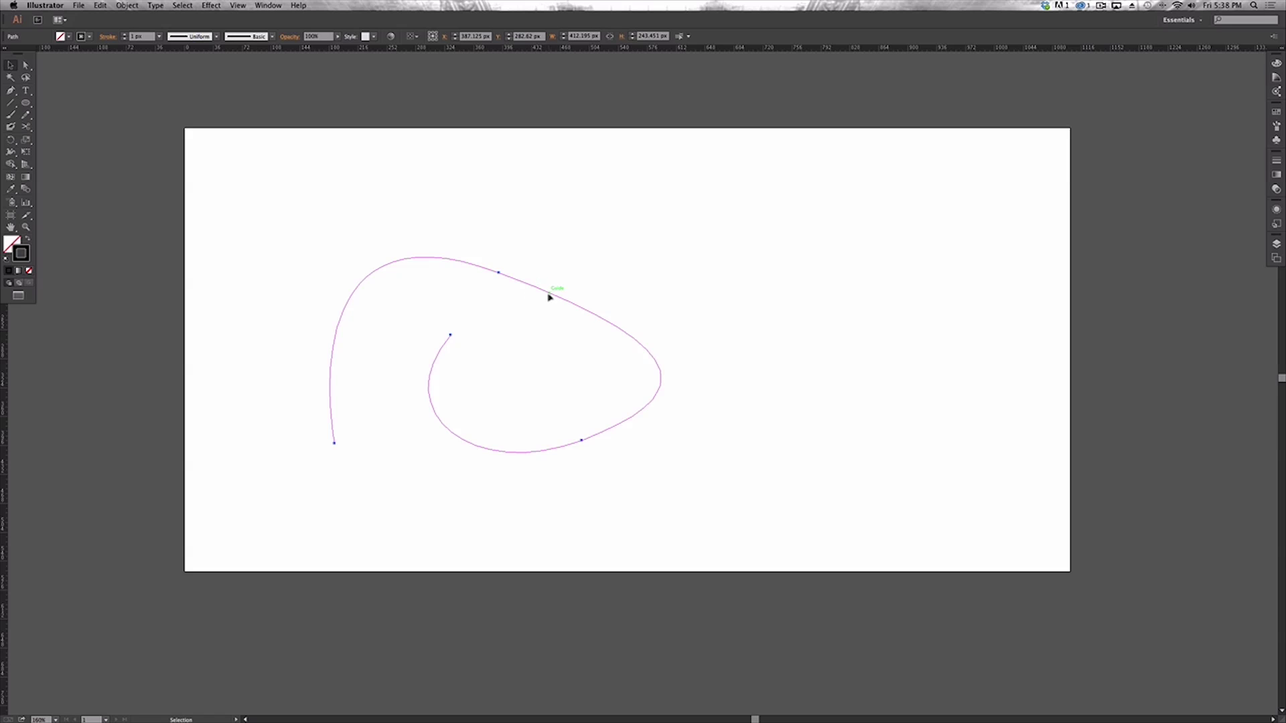
drag(549, 297, 651, 289)
click(734, 253)
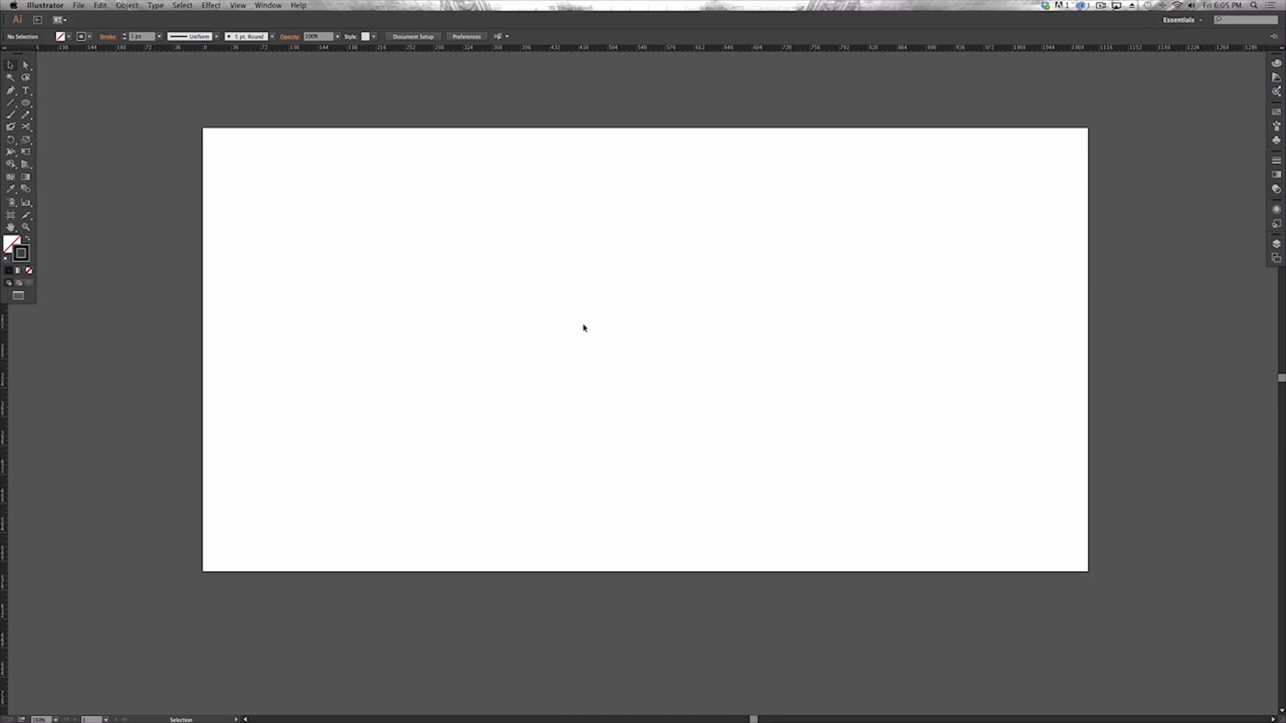
Step: Draw a straight vertical line about 122 px long in the upper middle of the artboard with the Pen tool
key(p)
click(604, 255)
click(604, 354)
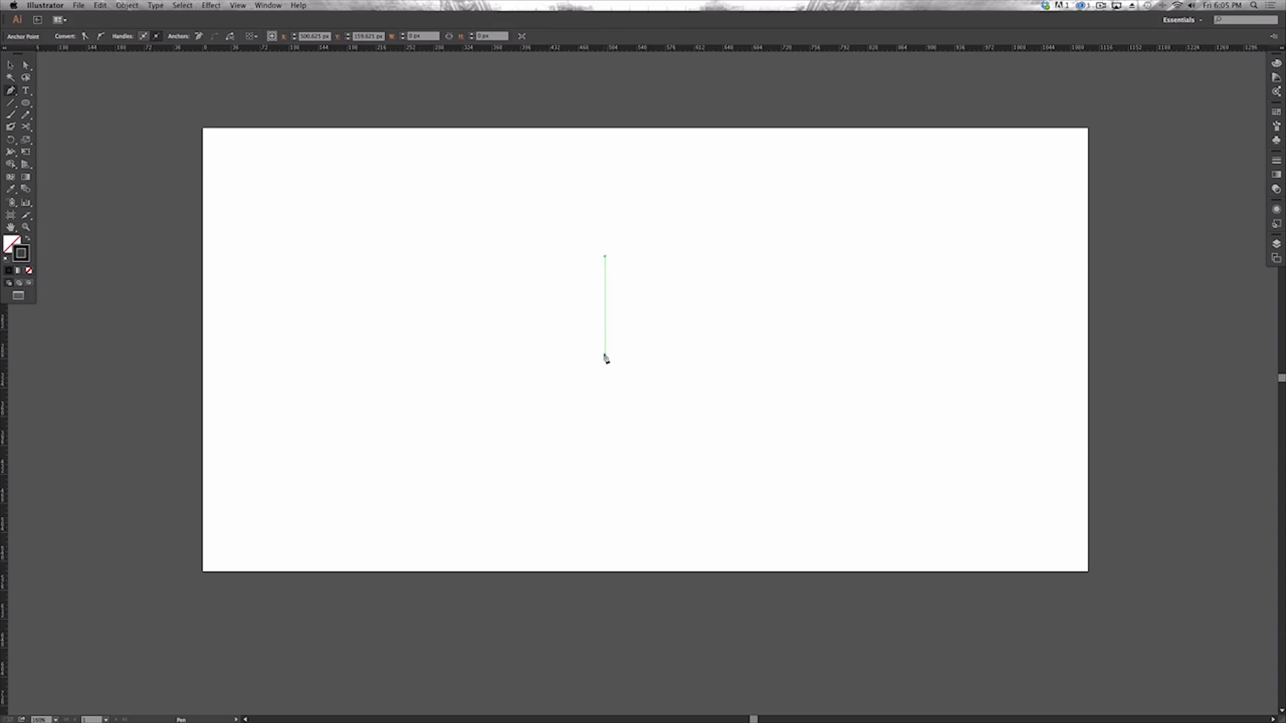
key(v)
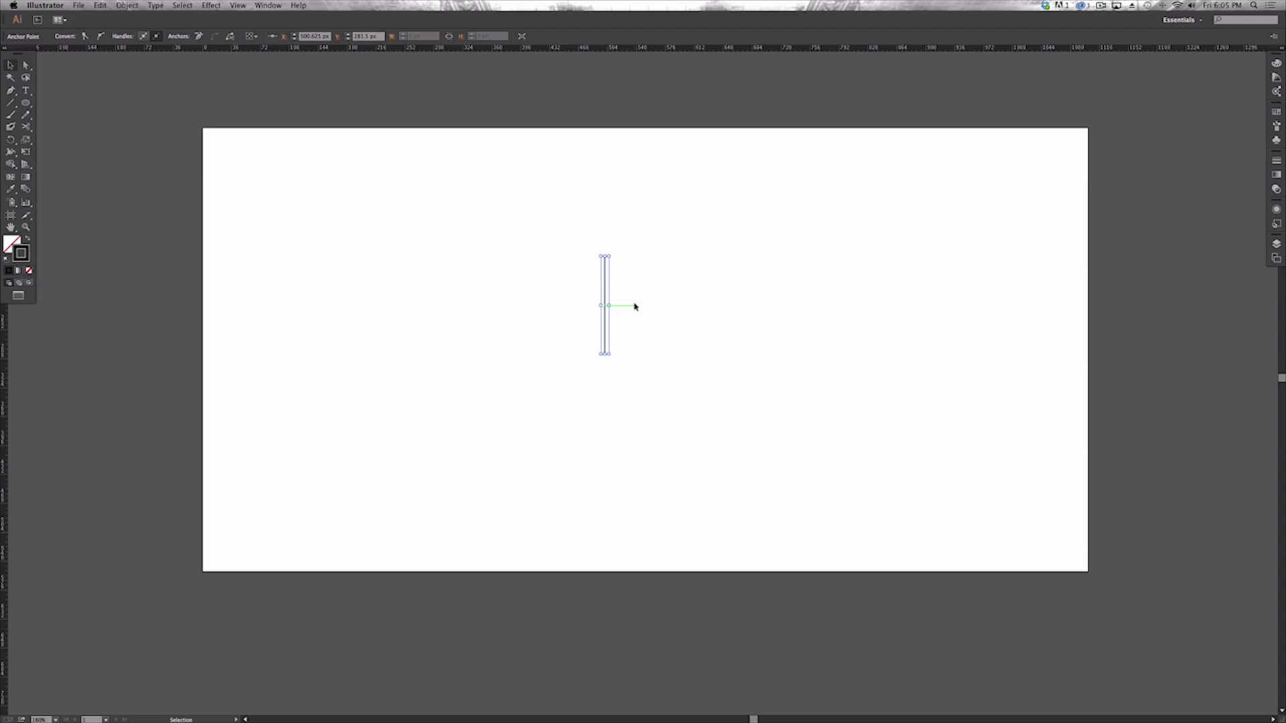
click(636, 304)
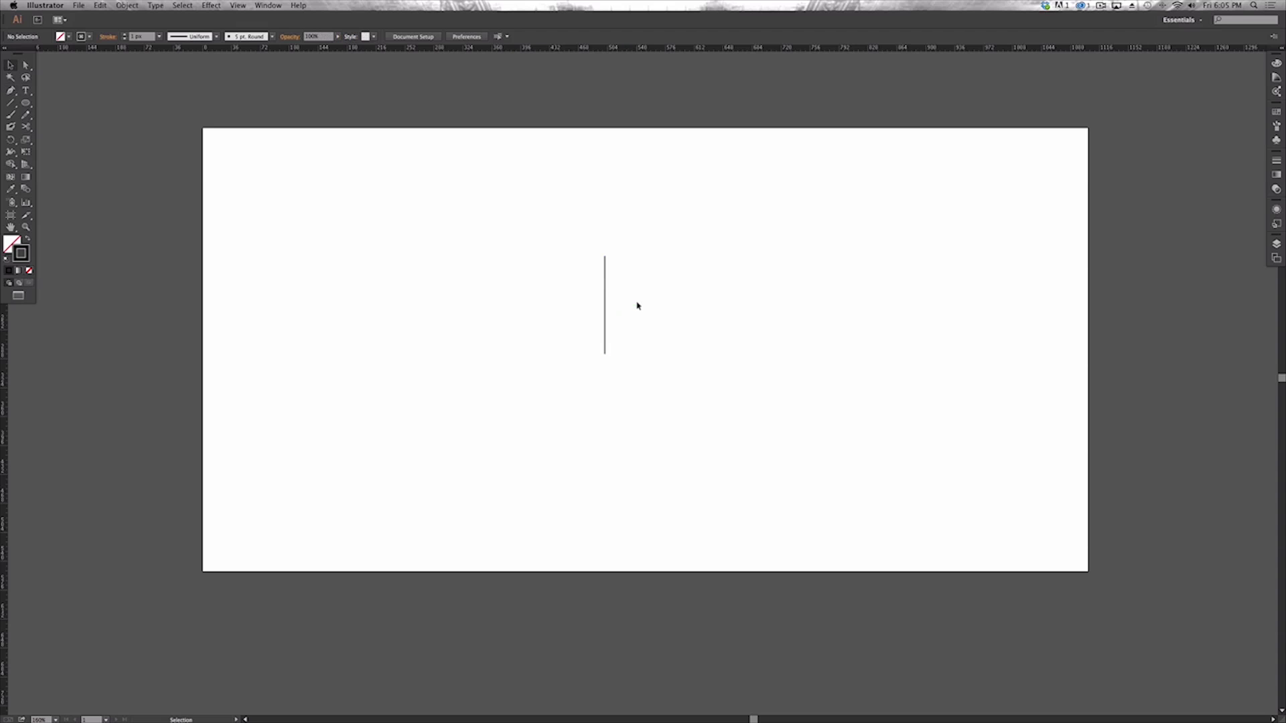
Step: Move the vertical line slightly right to X 511.25 px and deselect it
click(604, 280)
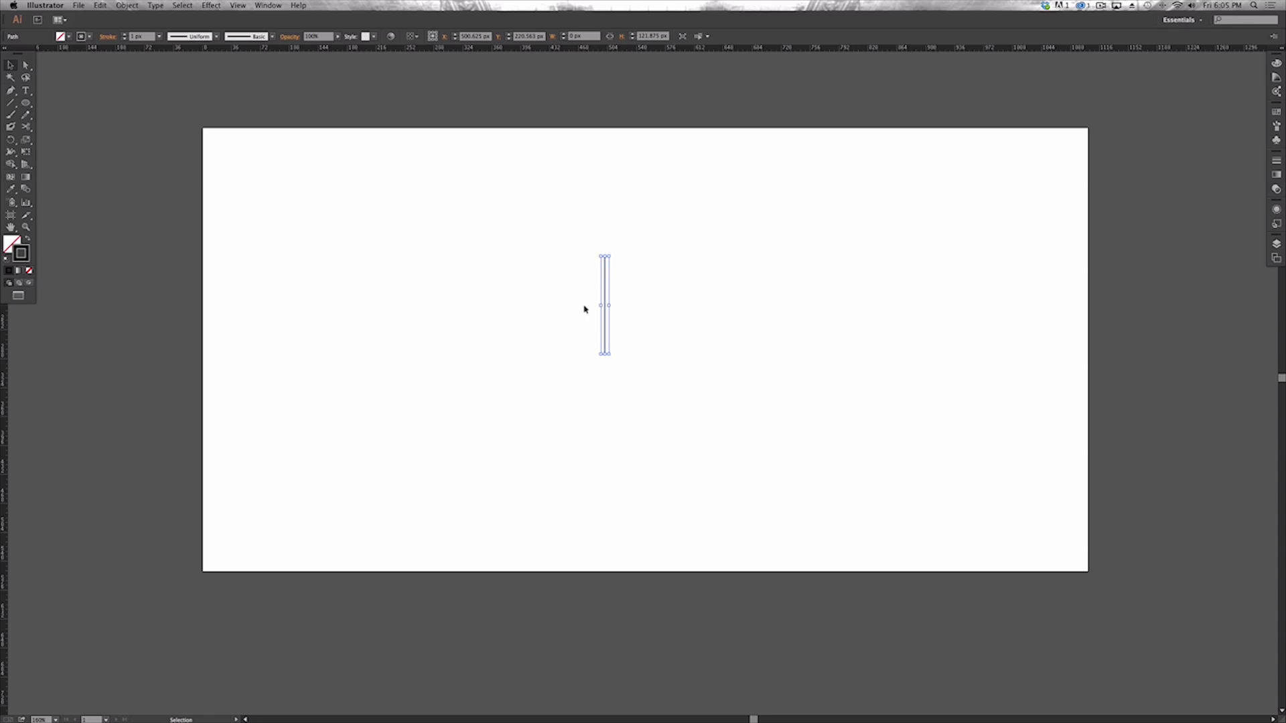
mouse_move(607, 288)
mouse_down()
mouse_move(501, 295)
mouse_move(614, 305)
mouse_up()
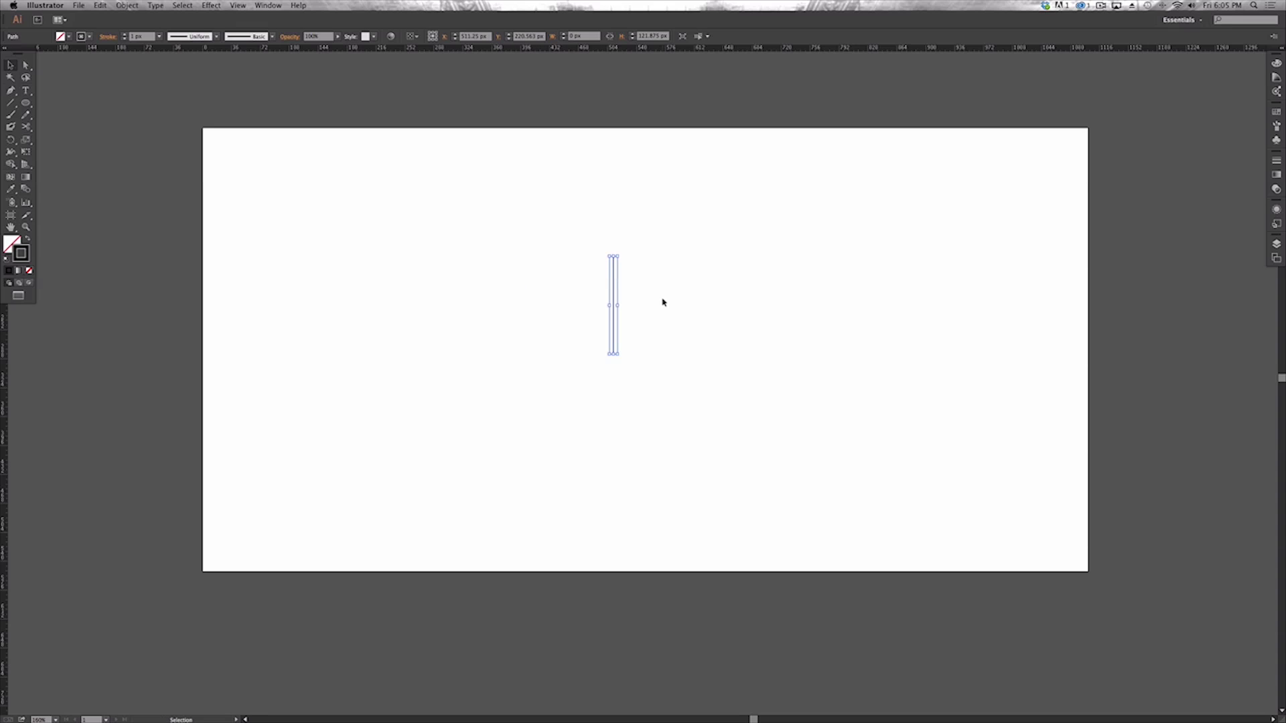
click(663, 298)
Step: Rotate the vertical line by 10° using the Rotate command
drag(522, 204, 690, 402)
mouse_move(621, 253)
mouse_down()
mouse_move(589, 256)
mouse_move(650, 270)
mouse_move(604, 250)
mouse_move(641, 252)
mouse_move(663, 286)
mouse_move(653, 257)
mouse_move(592, 248)
mouse_move(643, 254)
mouse_move(654, 289)
mouse_move(650, 250)
mouse_move(612, 238)
mouse_move(589, 239)
mouse_move(577, 264)
mouse_move(617, 244)
mouse_up()
click(126, 5)
mouse_move(135, 18)
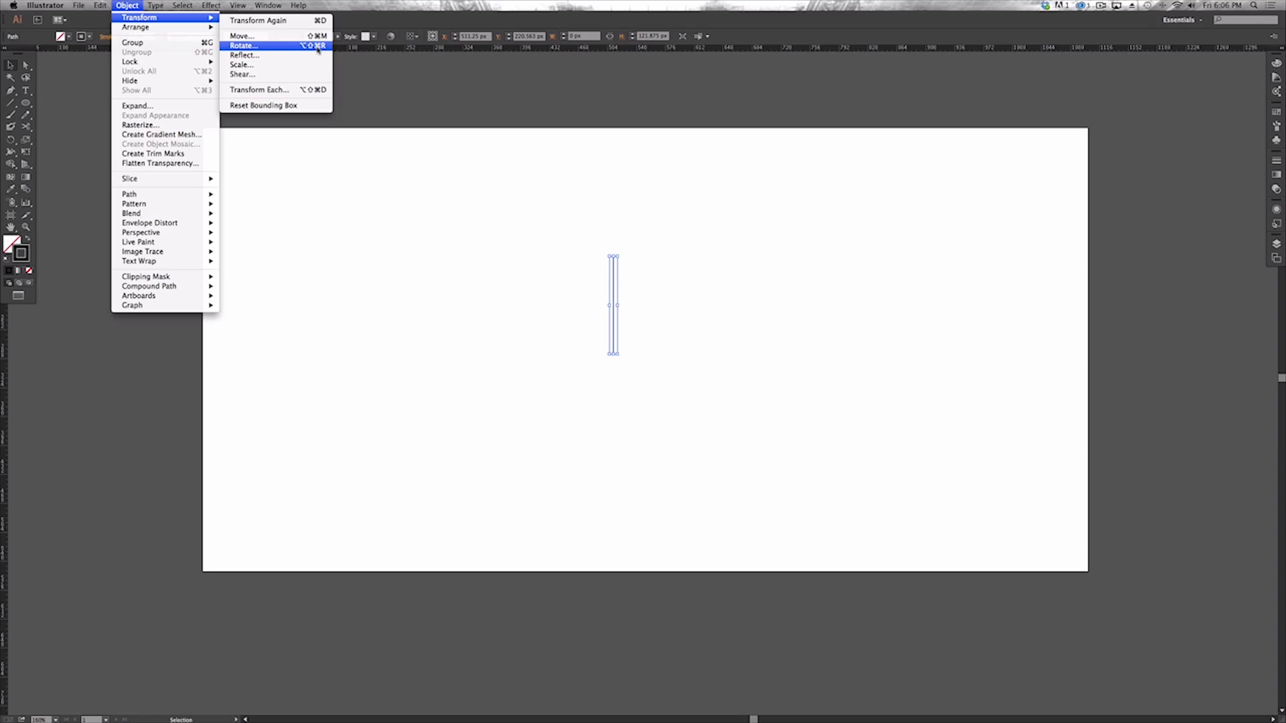
click(317, 49)
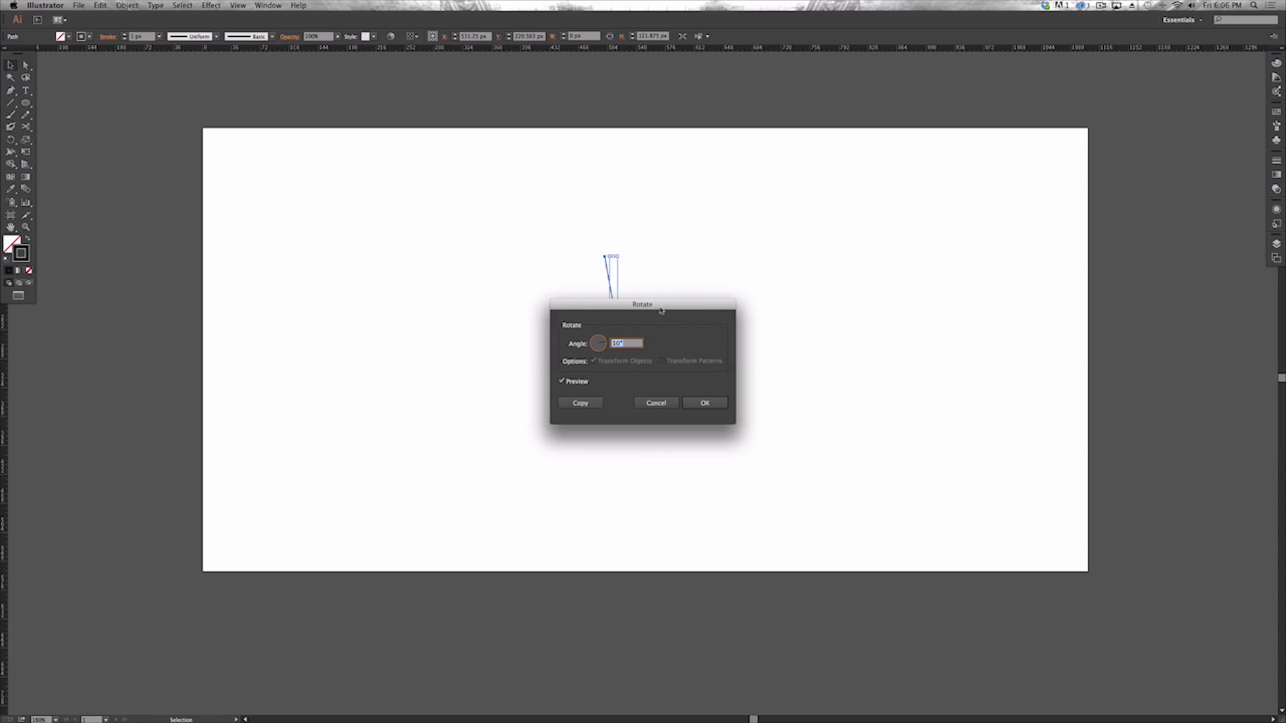
drag(661, 310, 867, 259)
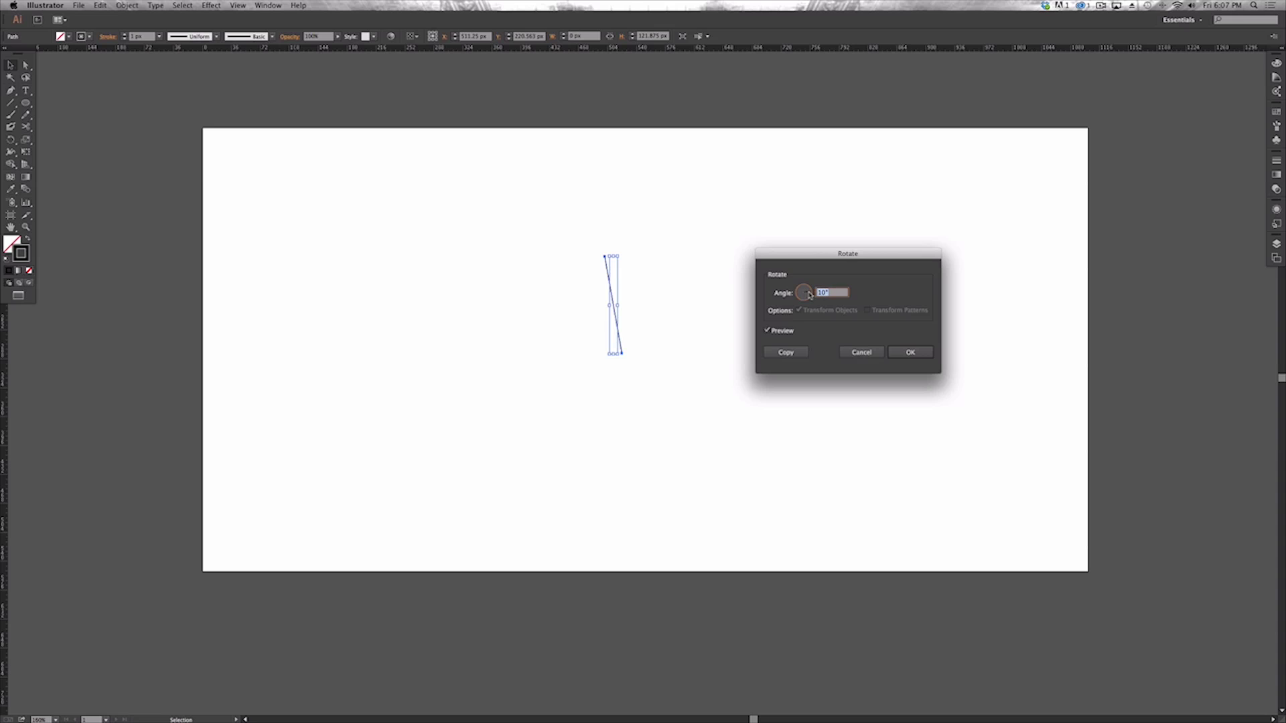
drag(810, 294, 810, 294)
drag(809, 293, 809, 293)
drag(811, 293, 806, 293)
key(Up)
click(895, 354)
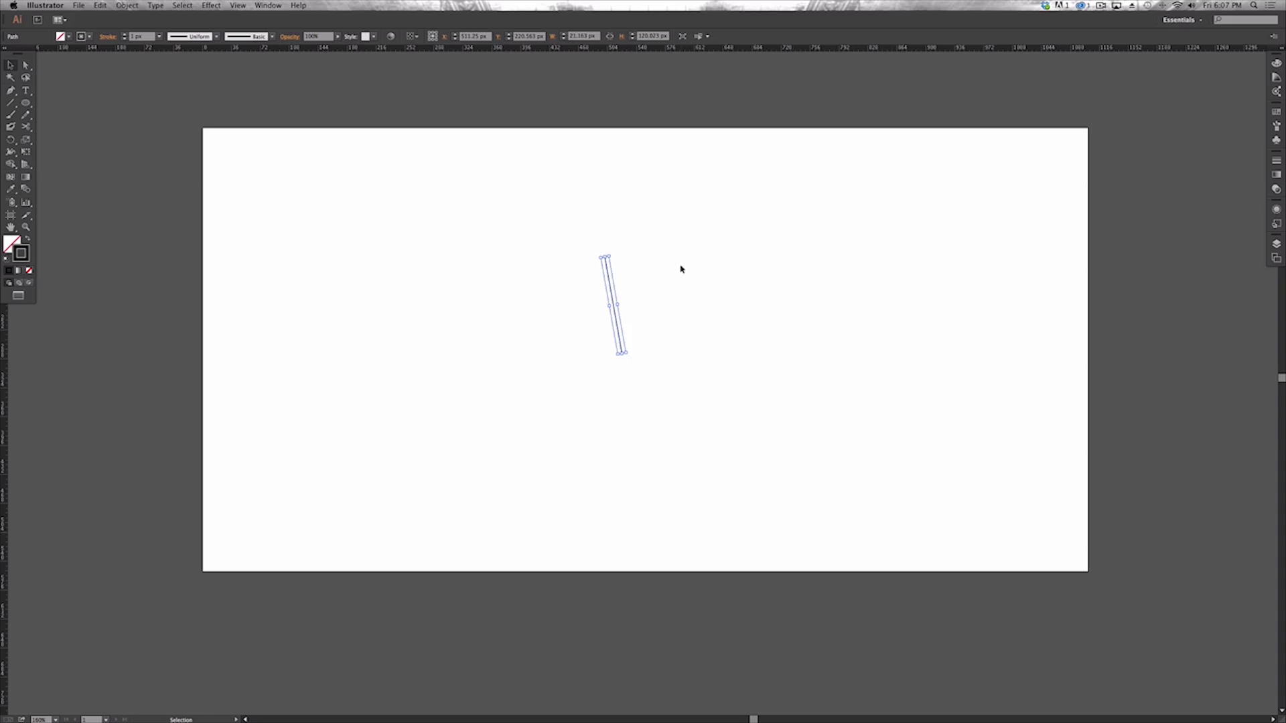
Step: Duplicate the tilted line twice to its right, making a row of three parallel lines
click(655, 269)
click(604, 262)
drag(616, 318, 781, 321)
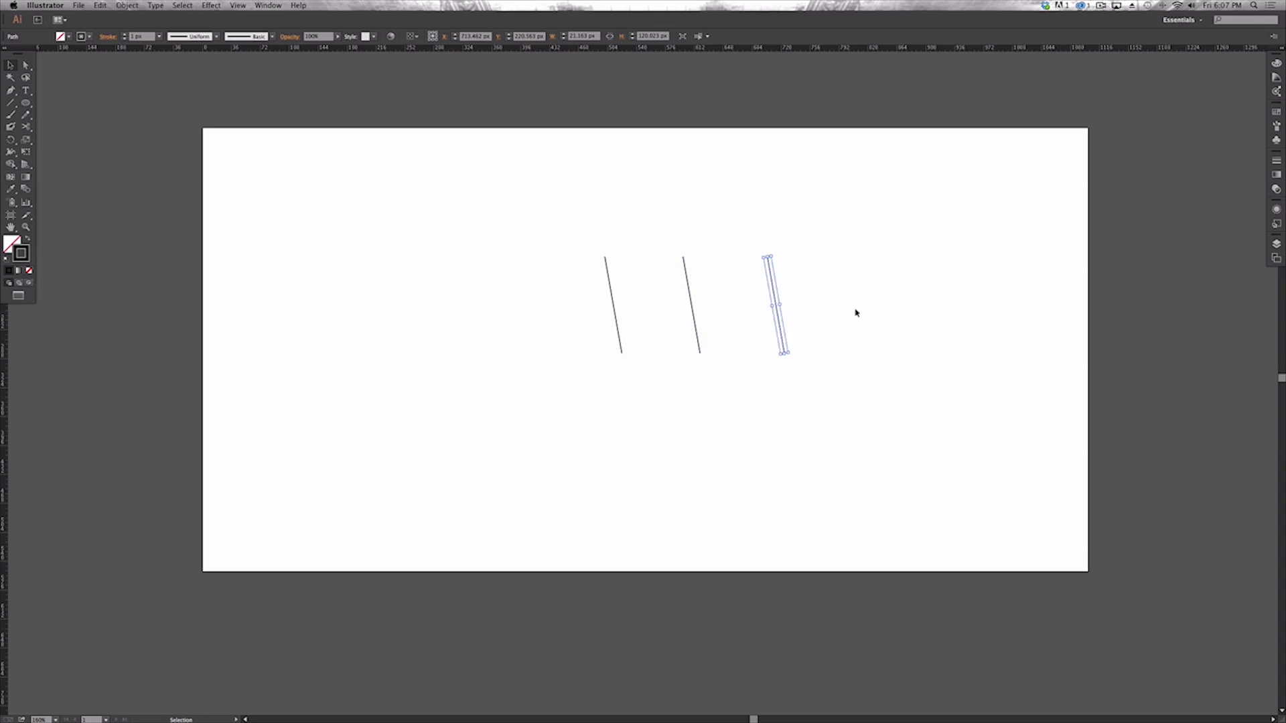
click(865, 307)
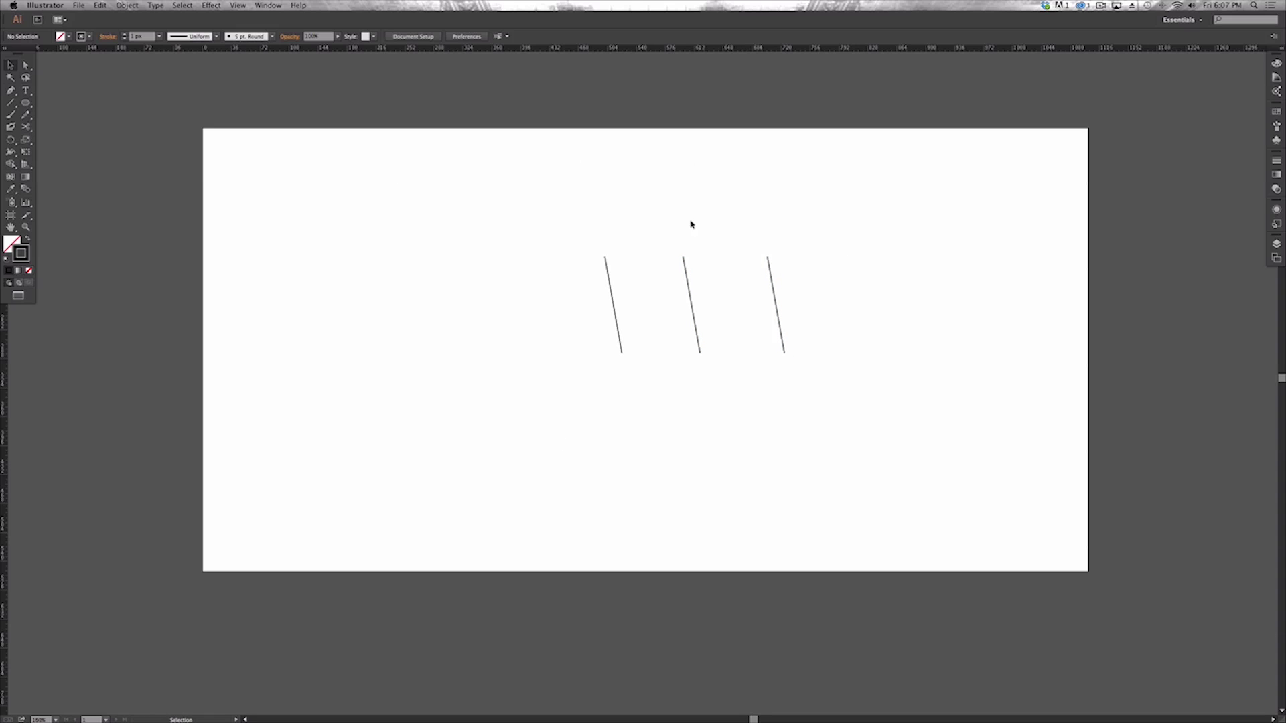
Step: Select all three tilted lines together
drag(516, 196, 916, 394)
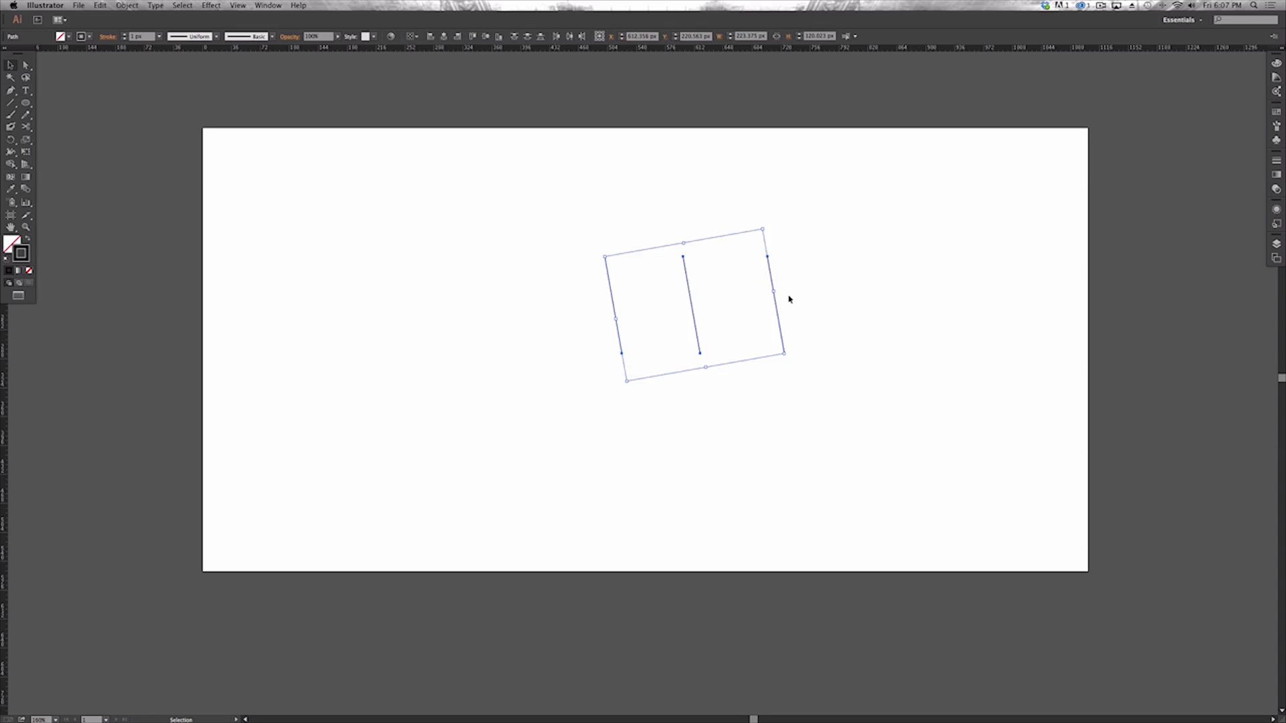
key(a)
click(790, 299)
key(v)
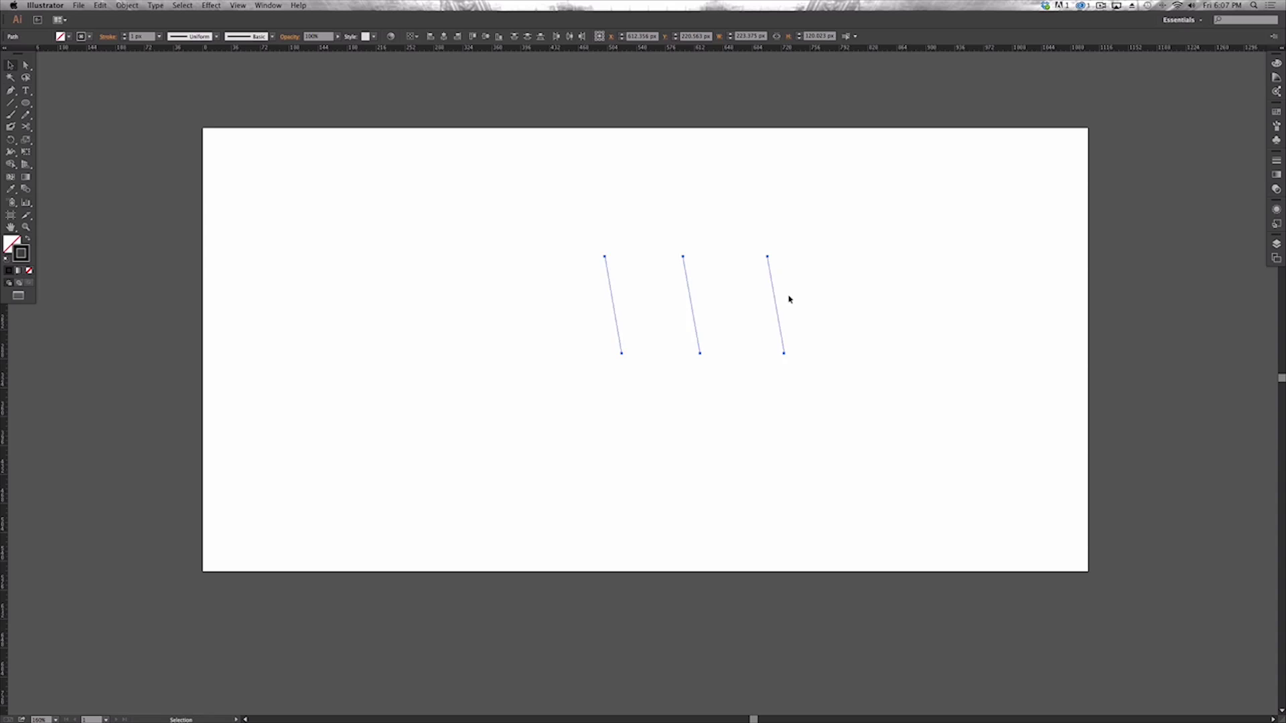